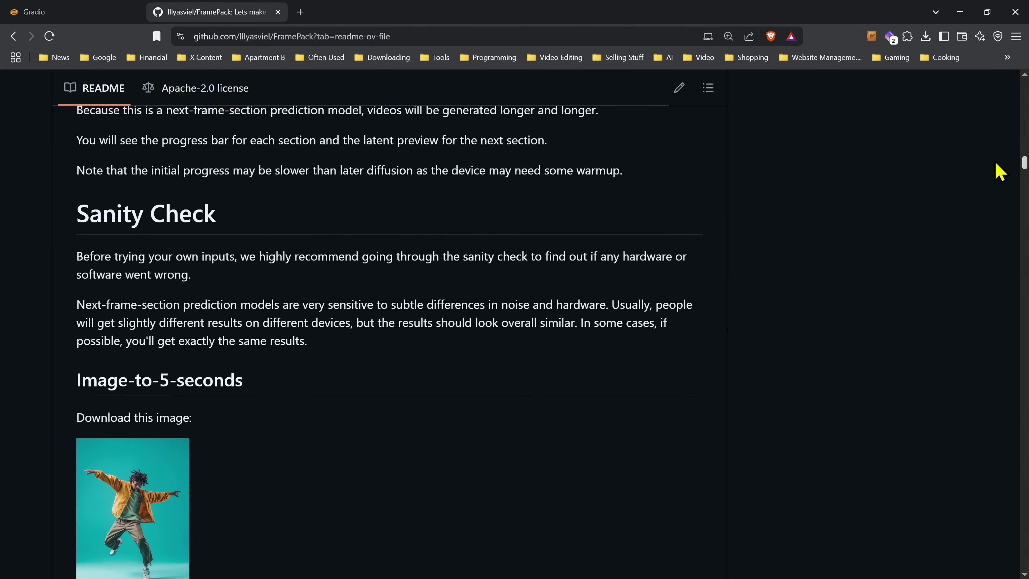
- Scroll past the README's Sanity Check examples, then switch to the local FramePack tab at 127.0.0.1:7860
{"action": "scroll", "coordinate": [999, 172], "scroll_direction": "down", "scroll_amount": 15}
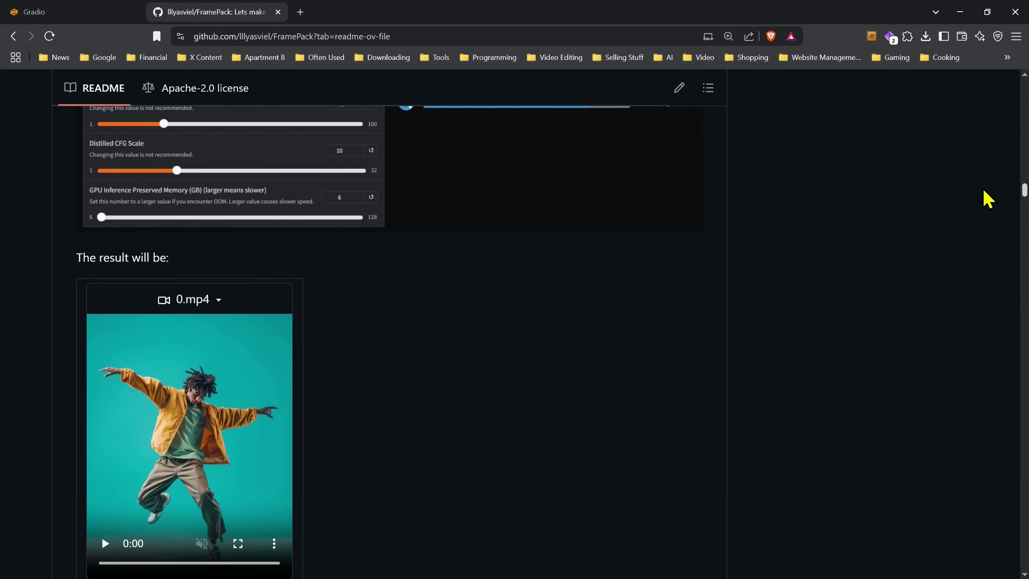
{"action": "scroll", "coordinate": [984, 203], "scroll_direction": "down", "scroll_amount": 15}
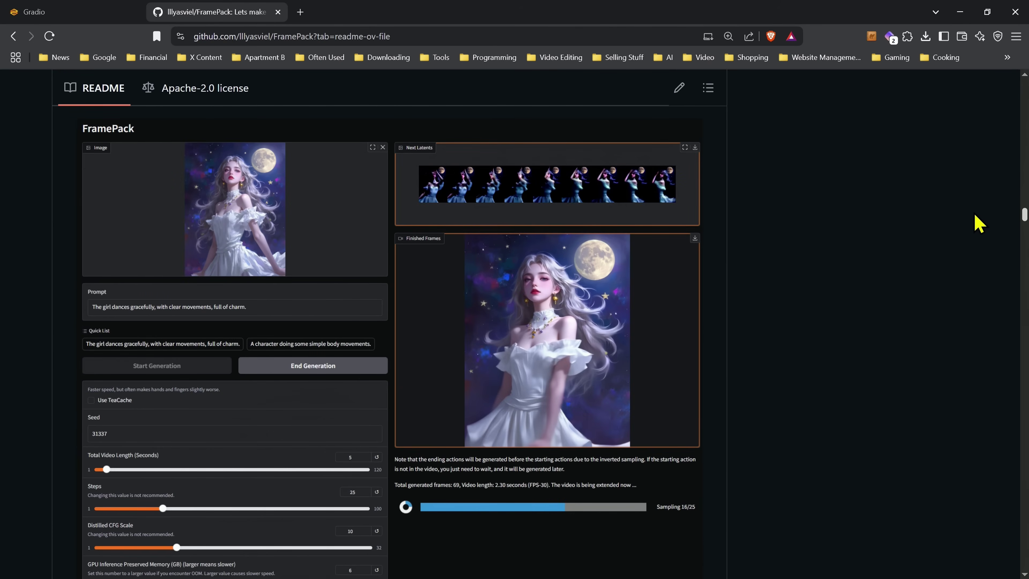
{"action": "scroll", "coordinate": [976, 227], "scroll_direction": "down", "scroll_amount": 15}
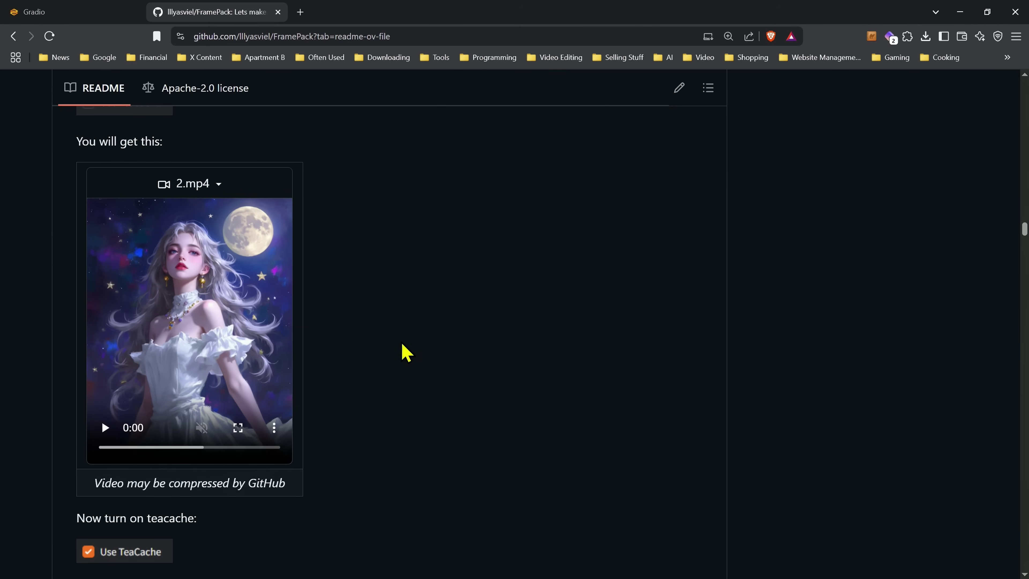
{"action": "key", "text": "ctrl+shift+Tab"}
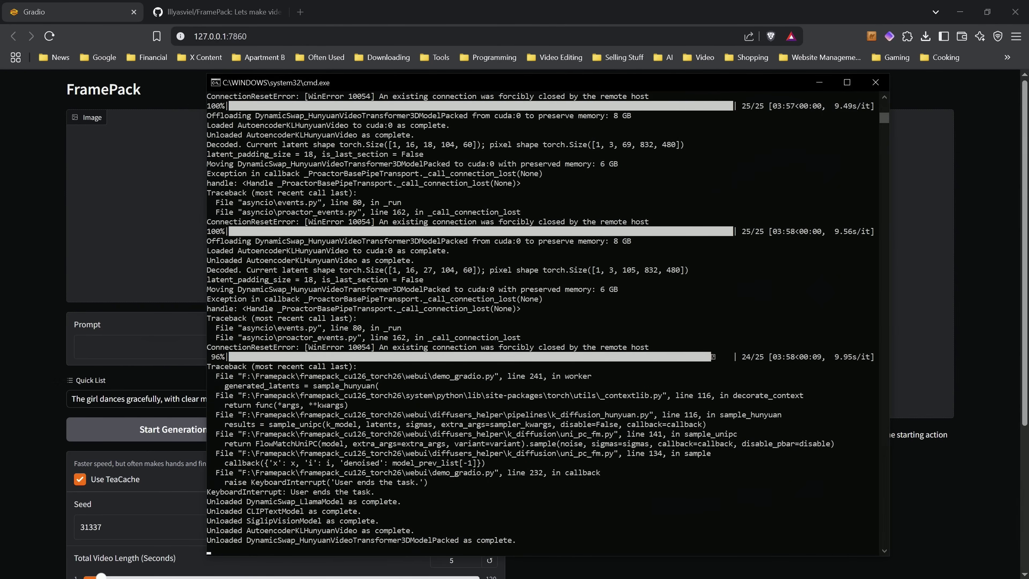
- Reposition the Command Prompt window and scroll its log to the KeyboardInterrupt and Unloaded model lines
{"action": "left_click_drag", "start_coordinate": [631, 83], "coordinate": [603, 77]}
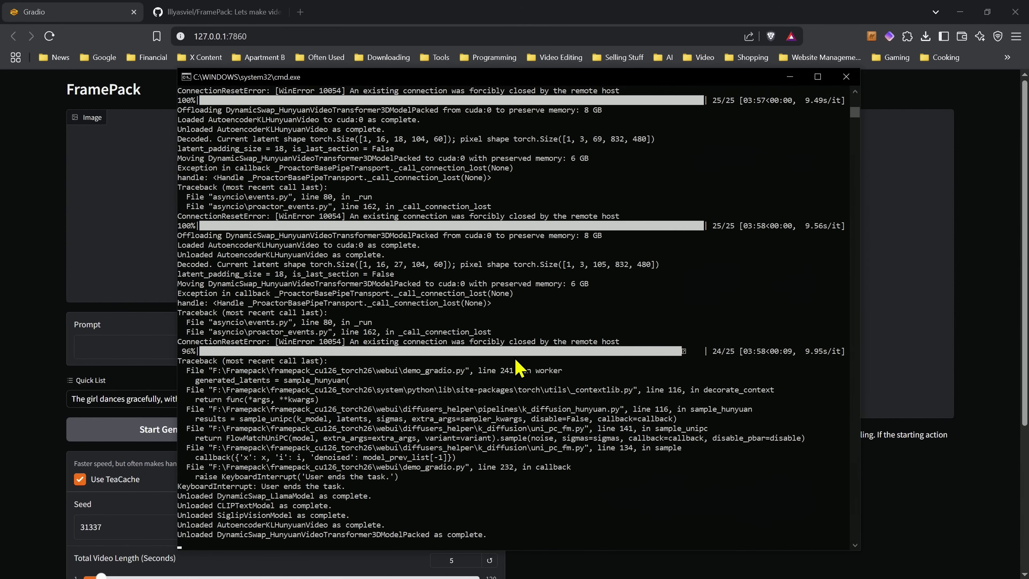
{"action": "scroll", "coordinate": [519, 367], "scroll_direction": "up", "scroll_amount": 4}
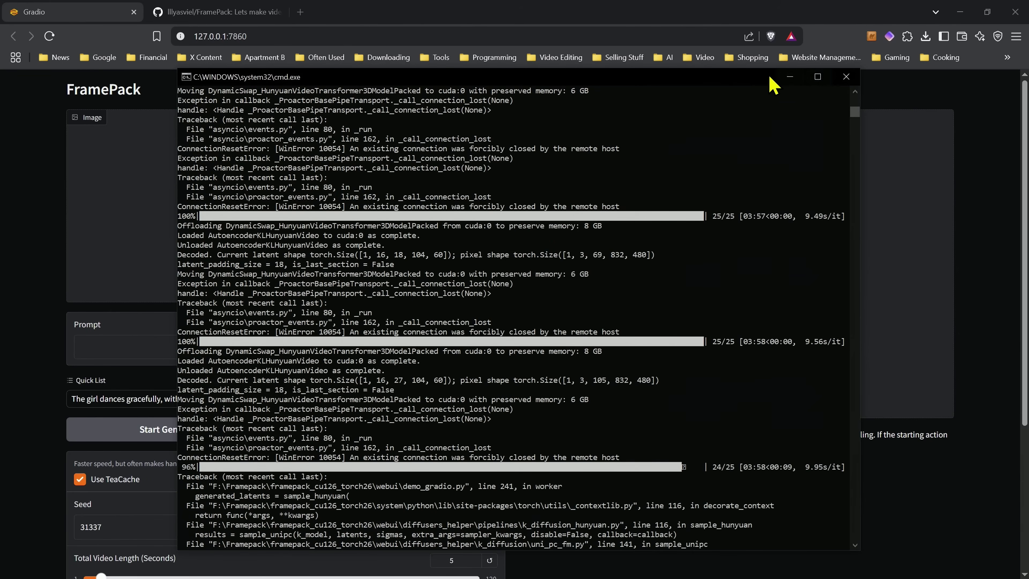
{"action": "left_click_drag", "start_coordinate": [748, 82], "coordinate": [785, 54]}
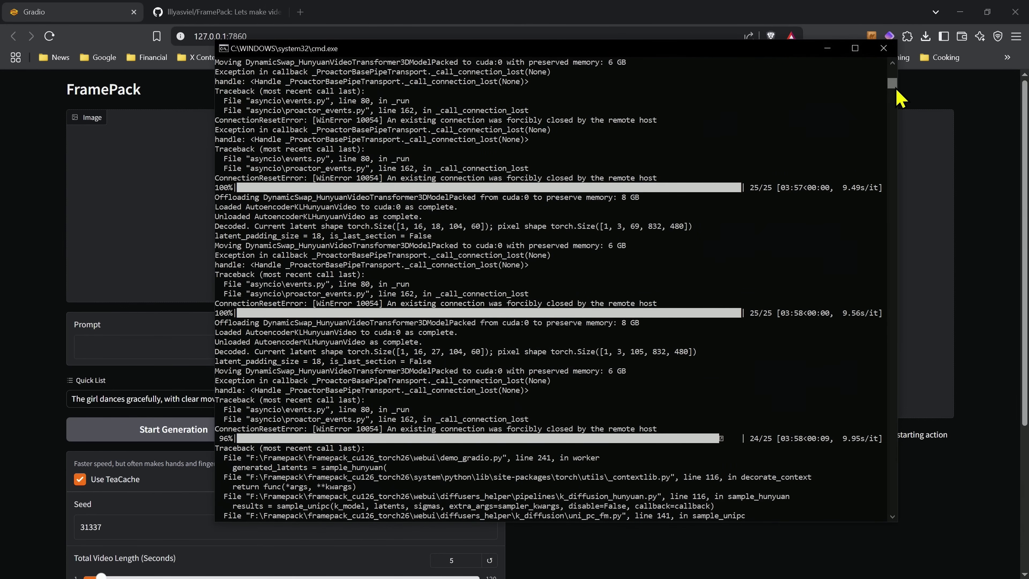
{"action": "mouse_move", "coordinate": [893, 83]}
{"action": "left_mouse_down"}
{"action": "mouse_move", "coordinate": [893, 94]}
{"action": "mouse_move", "coordinate": [893, 81]}
{"action": "left_mouse_up"}
{"action": "scroll", "coordinate": [830, 191], "scroll_direction": "down", "scroll_amount": 15}
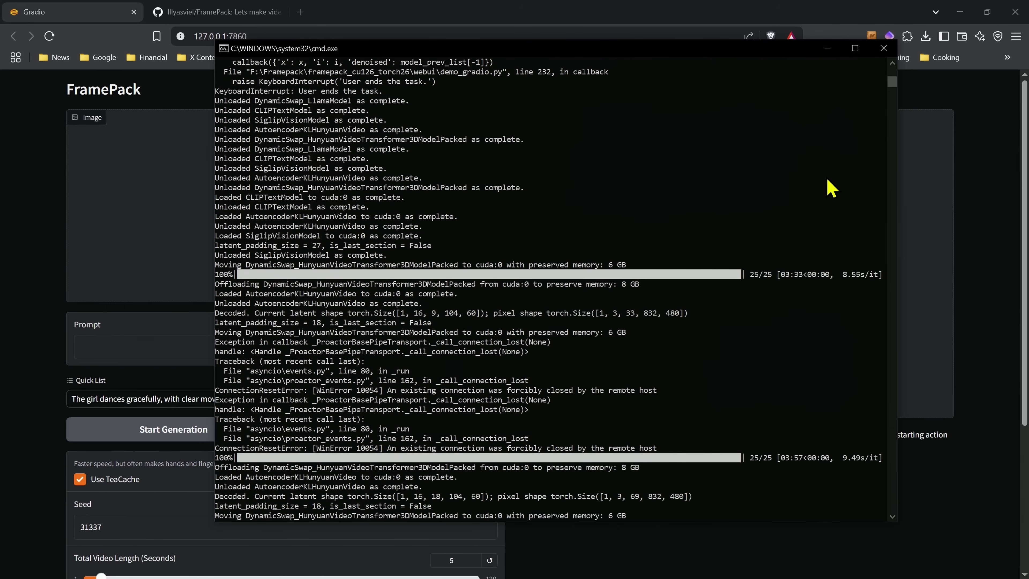
{"action": "scroll", "coordinate": [829, 196], "scroll_direction": "down", "scroll_amount": 4}
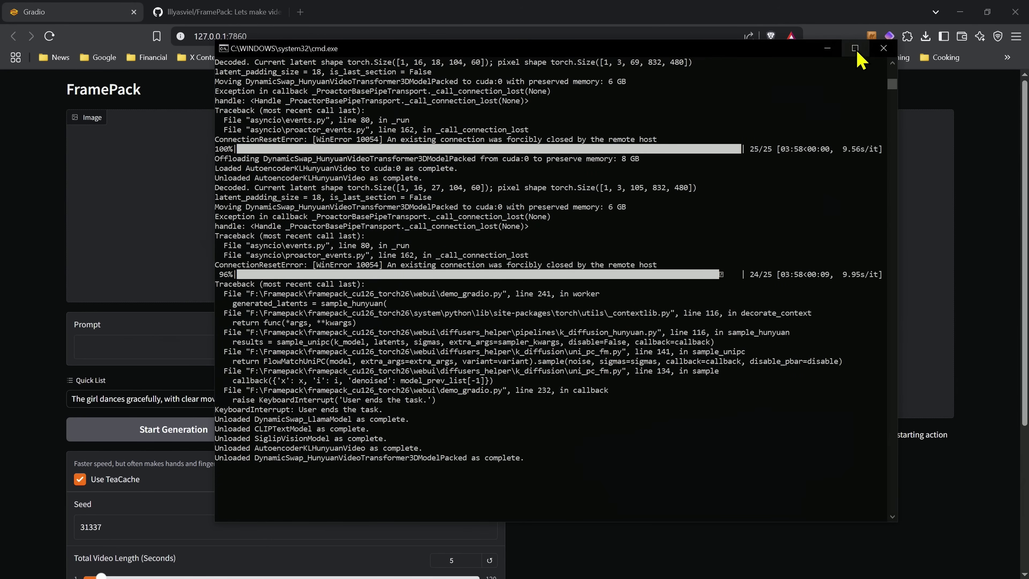
- Hide the server log and drop the green Porsche photo into the Image upload area
{"action": "left_click", "coordinate": [828, 48]}
{"action": "scroll", "coordinate": [25, 360], "scroll_direction": "down", "scroll_amount": 5}
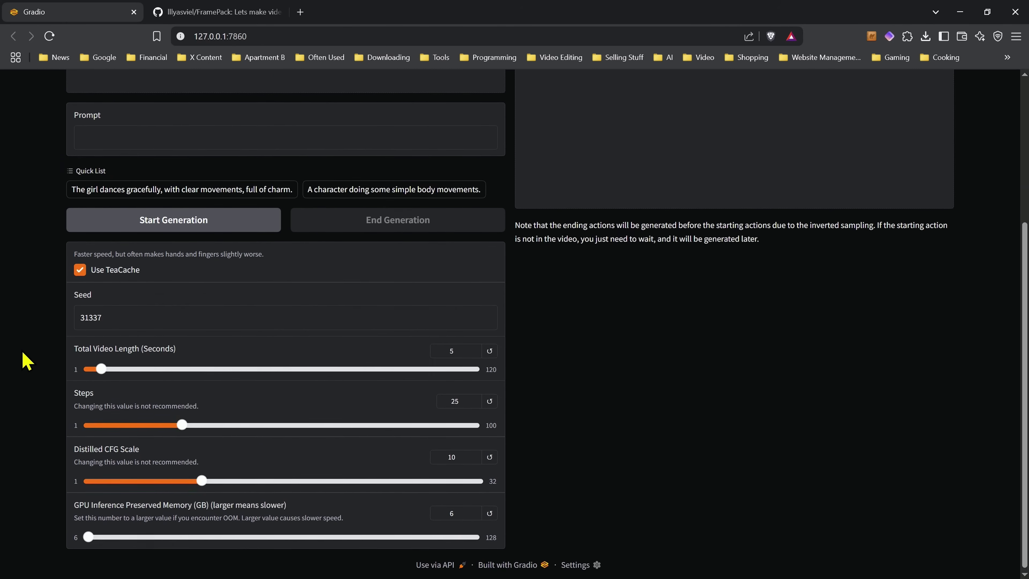
{"action": "scroll", "coordinate": [24, 362], "scroll_direction": "up", "scroll_amount": 5}
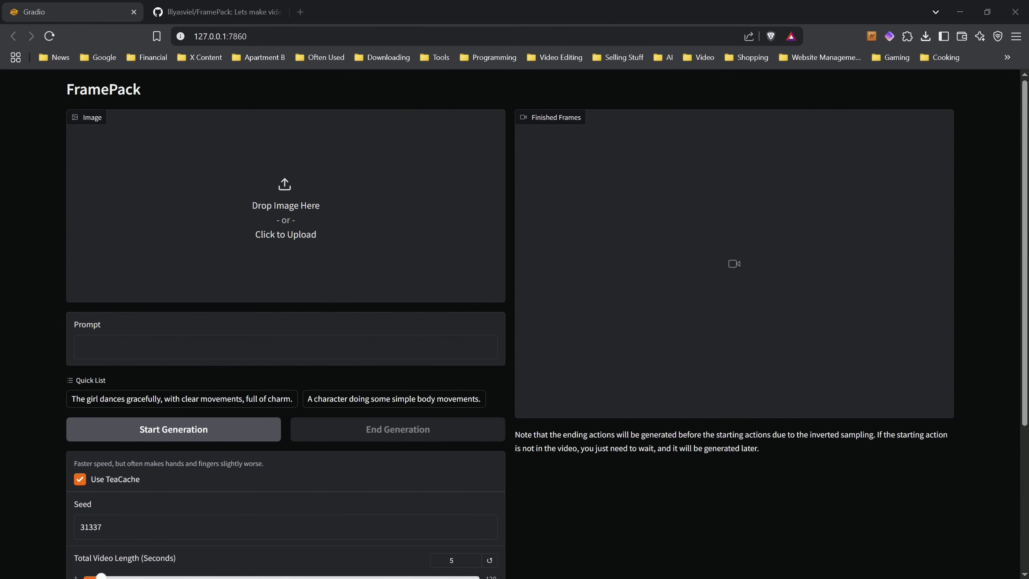
{"action": "left_click_drag", "start_coordinate": [329, 236], "coordinate": [288, 260]}
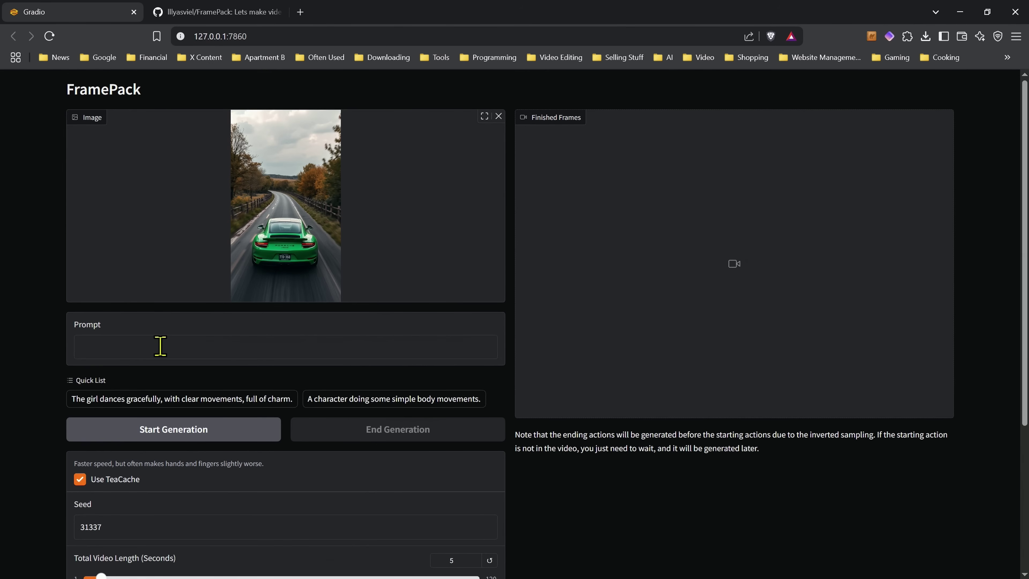
- Paste a tracking-shot description of the green Porsche speeding away down a country road as the prompt
{"action": "left_click", "coordinate": [143, 354]}
{"action": "type", "text": "tracking camera, a green Porsche driving at high speed down a country road away from the camera"}
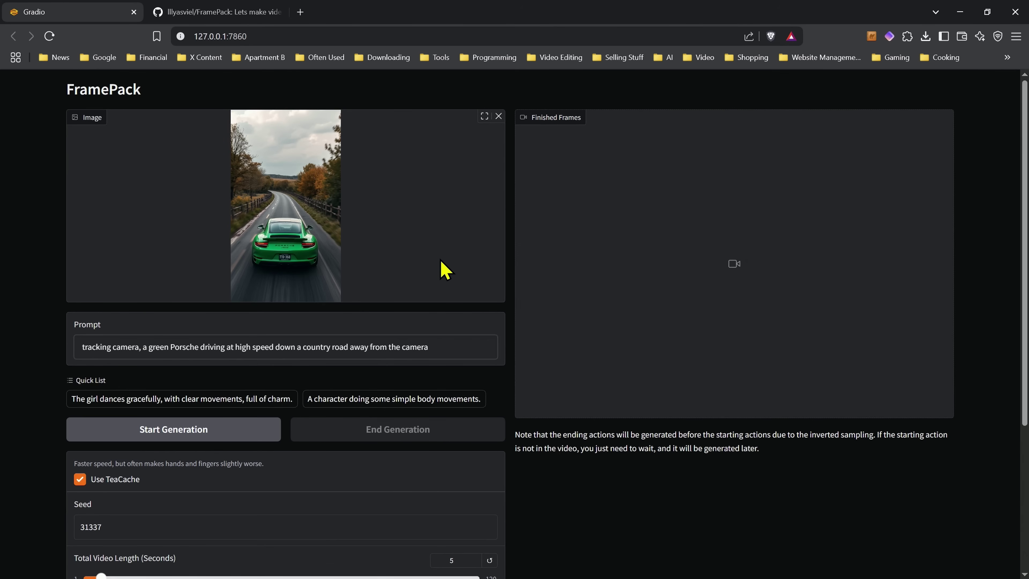
{"action": "scroll", "coordinate": [123, 264], "scroll_direction": "down", "scroll_amount": 5}
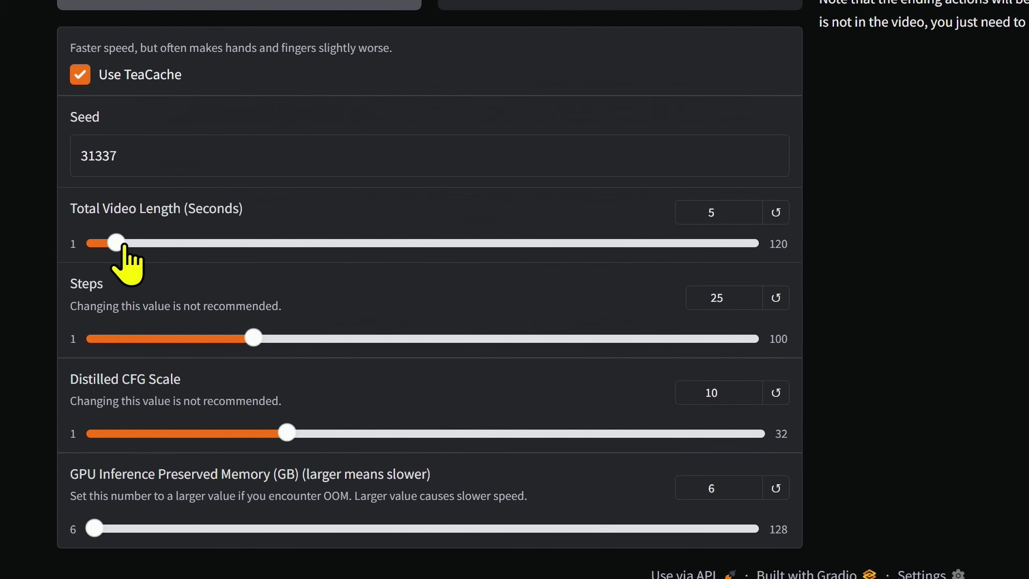
- Set Total Video Length to 10.2 seconds and re-enter the seed as 31337
{"action": "left_click_drag", "start_coordinate": [116, 244], "coordinate": [923, 225]}
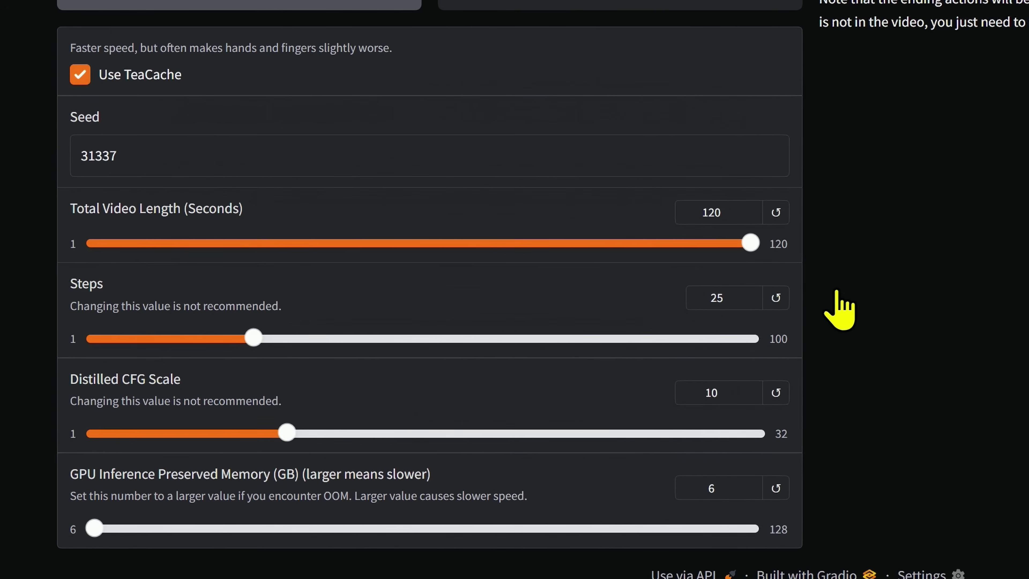
{"action": "left_click_drag", "start_coordinate": [750, 243], "coordinate": [145, 260]}
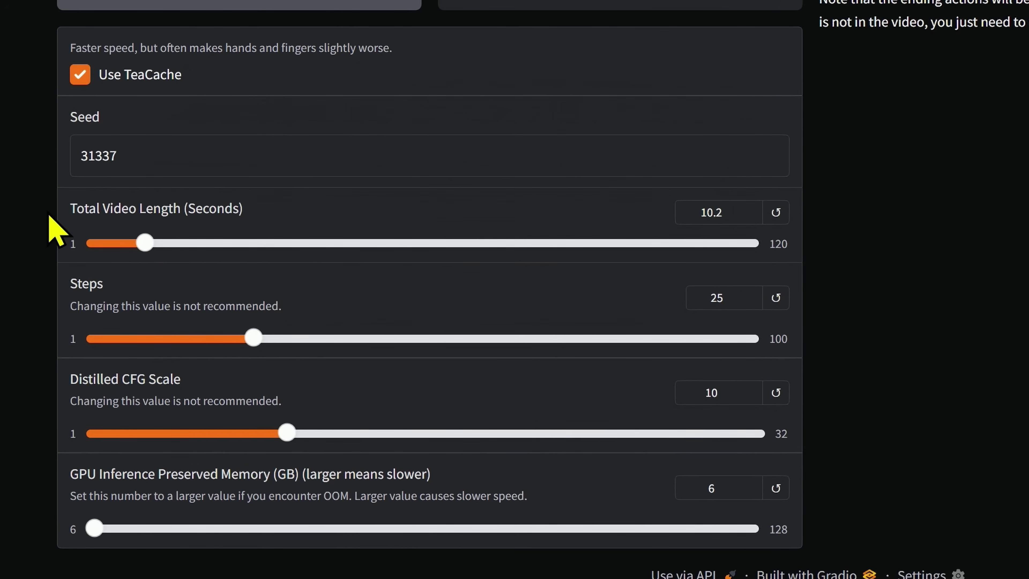
{"action": "left_click_drag", "start_coordinate": [202, 145], "coordinate": [69, 145]}
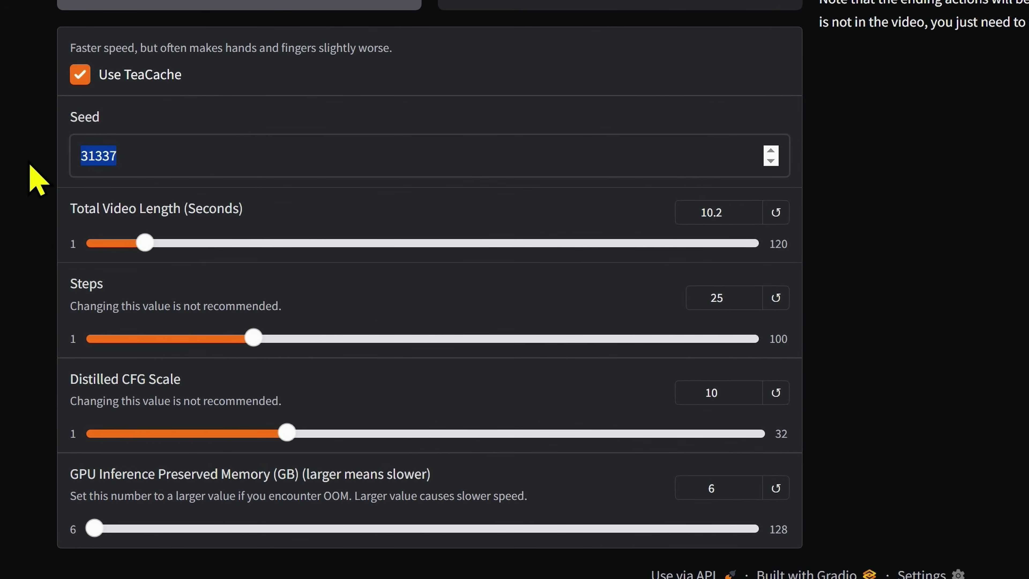
{"action": "type", "text": "-1"}
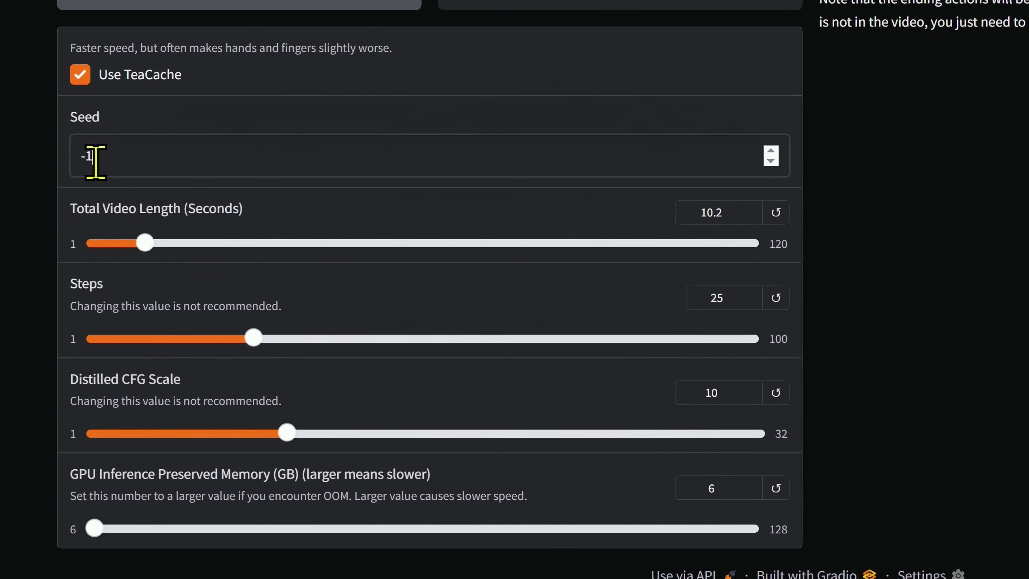
{"action": "key", "text": "ctrl+a"}
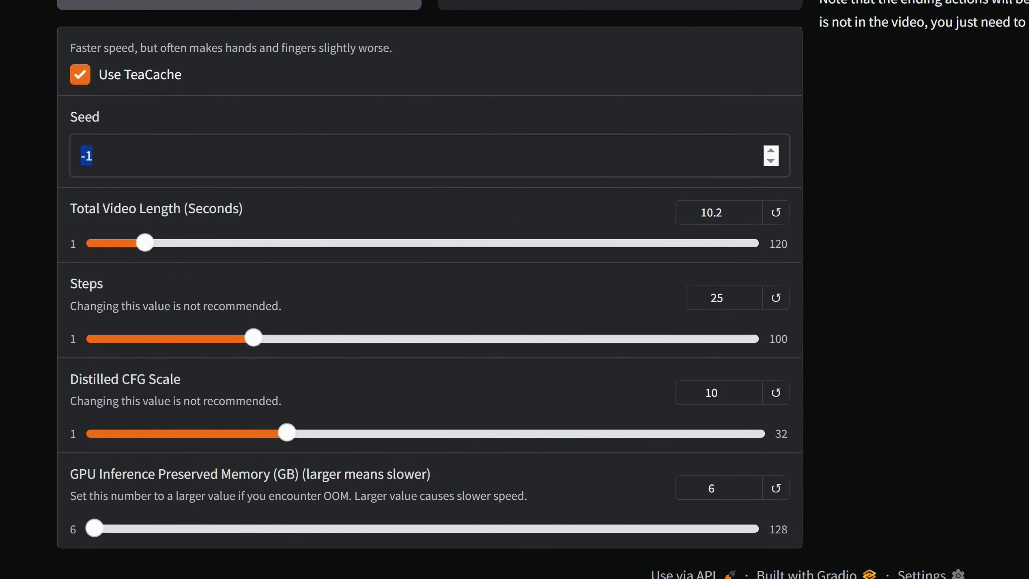
{"action": "type", "text": "31337"}
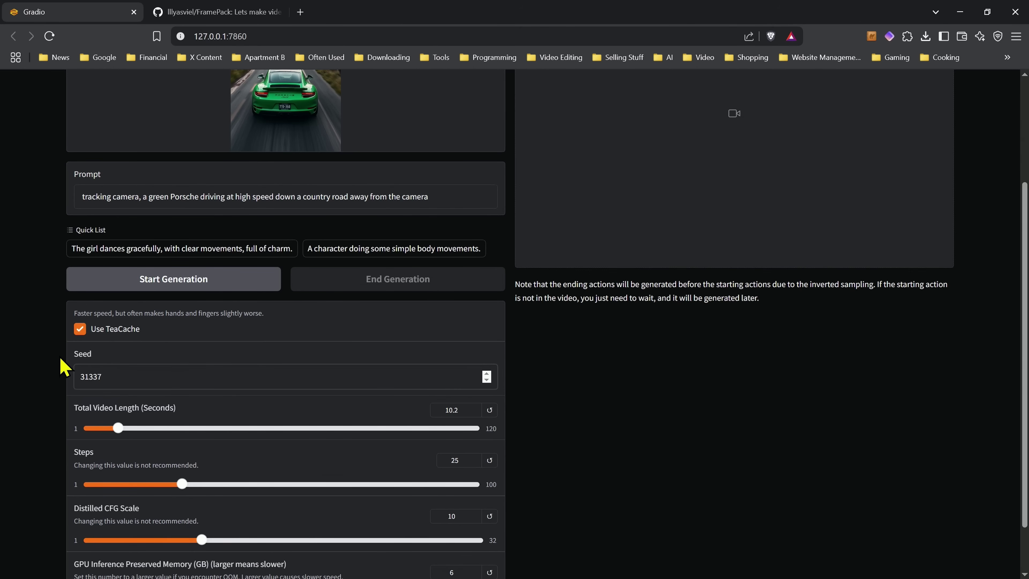
{"action": "left_click", "coordinate": [207, 13]}
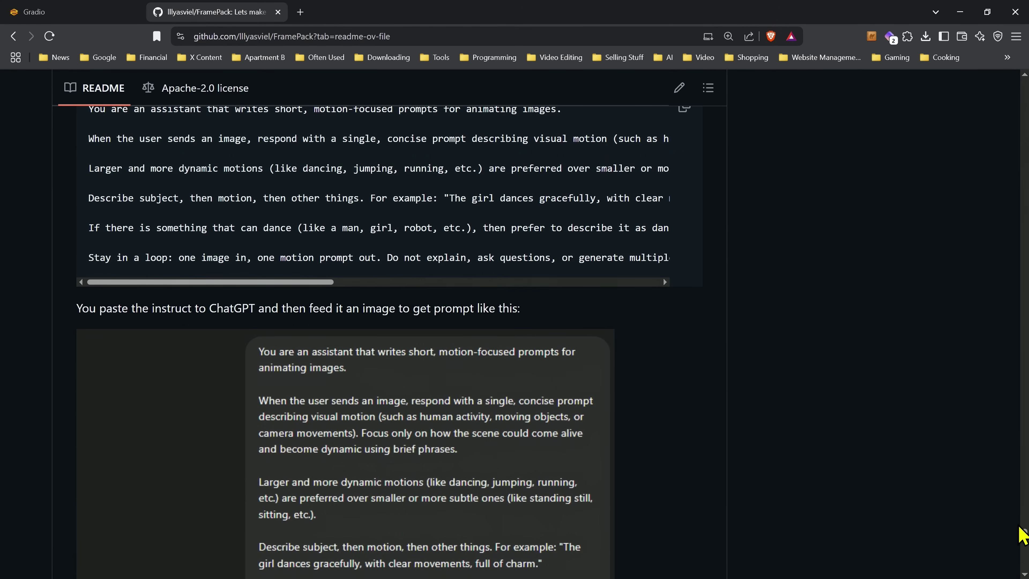
{"action": "left_click_drag", "start_coordinate": [1021, 535], "coordinate": [974, 230]}
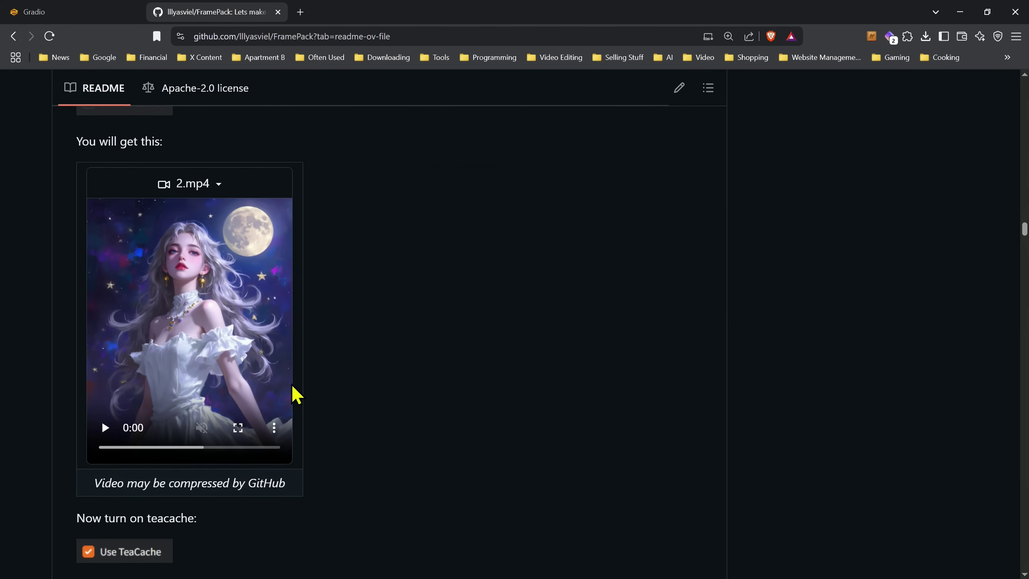
{"action": "left_click", "coordinate": [105, 428]}
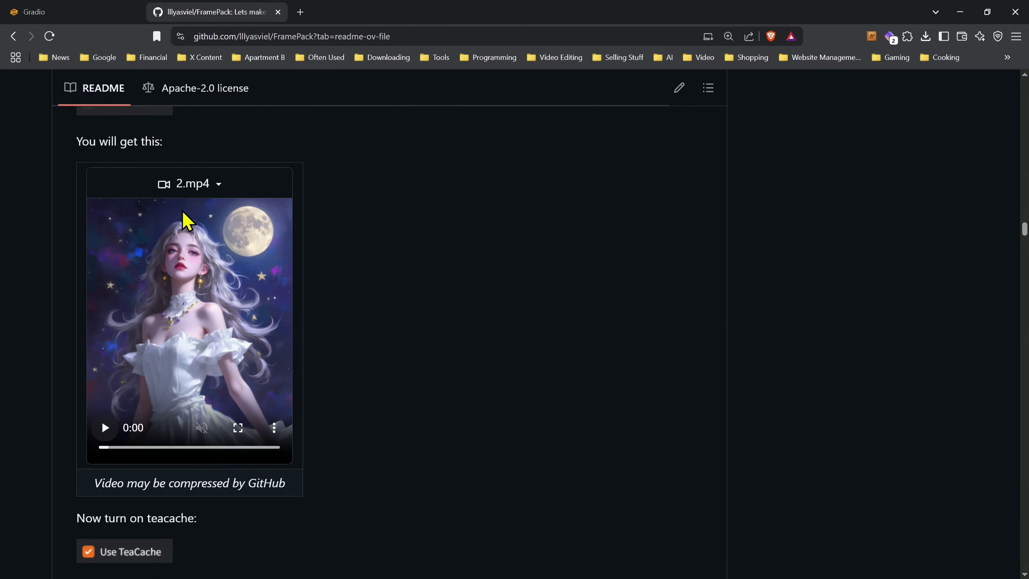
{"action": "scroll", "coordinate": [185, 221], "scroll_direction": "down", "scroll_amount": 5}
{"action": "scroll", "coordinate": [184, 292], "scroll_direction": "up", "scroll_amount": 2}
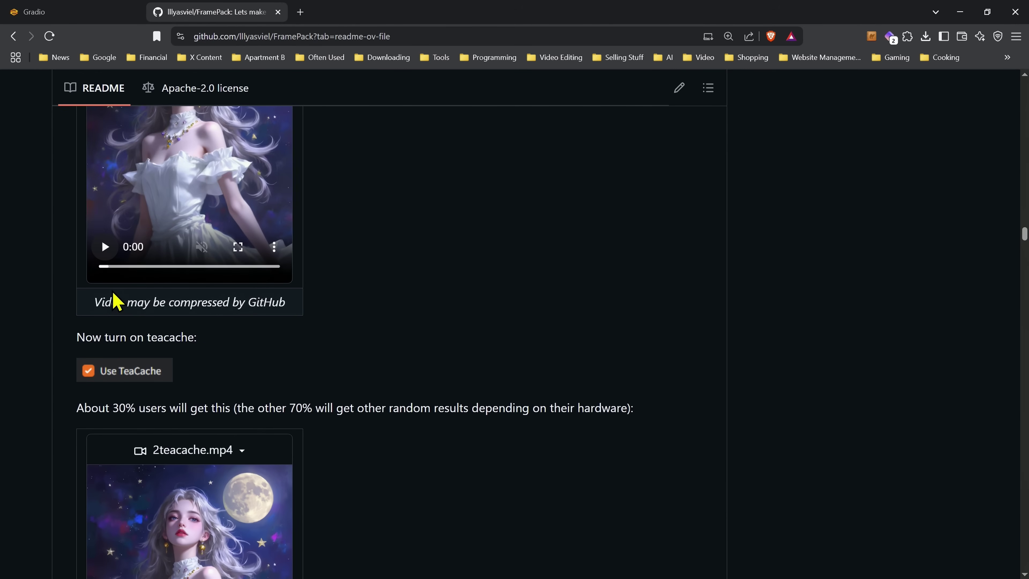
{"action": "left_click", "coordinate": [108, 266]}
{"action": "scroll", "coordinate": [103, 264], "scroll_direction": "down", "scroll_amount": 3}
{"action": "scroll", "coordinate": [292, 316], "scroll_direction": "up", "scroll_amount": 8}
{"action": "scroll", "coordinate": [283, 324], "scroll_direction": "down", "scroll_amount": 1}
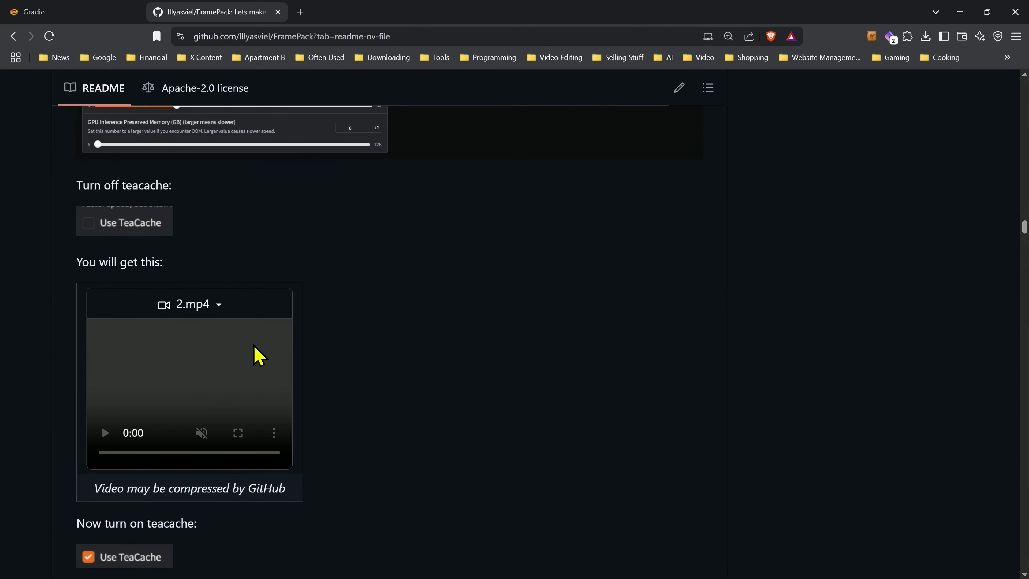
{"action": "scroll", "coordinate": [262, 382], "scroll_direction": "down", "scroll_amount": 8}
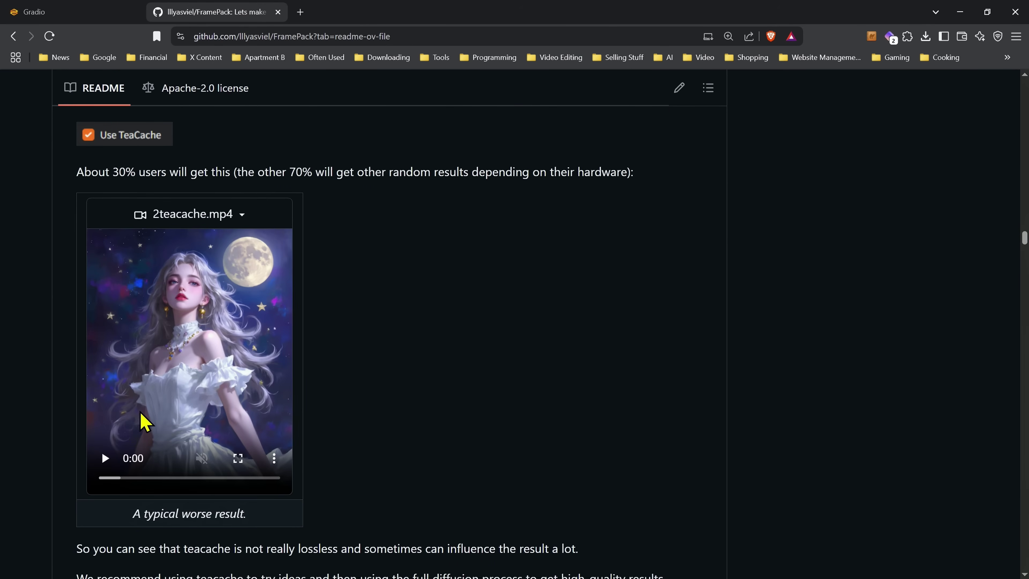
{"action": "left_click_drag", "start_coordinate": [1024, 239], "coordinate": [1004, 545]}
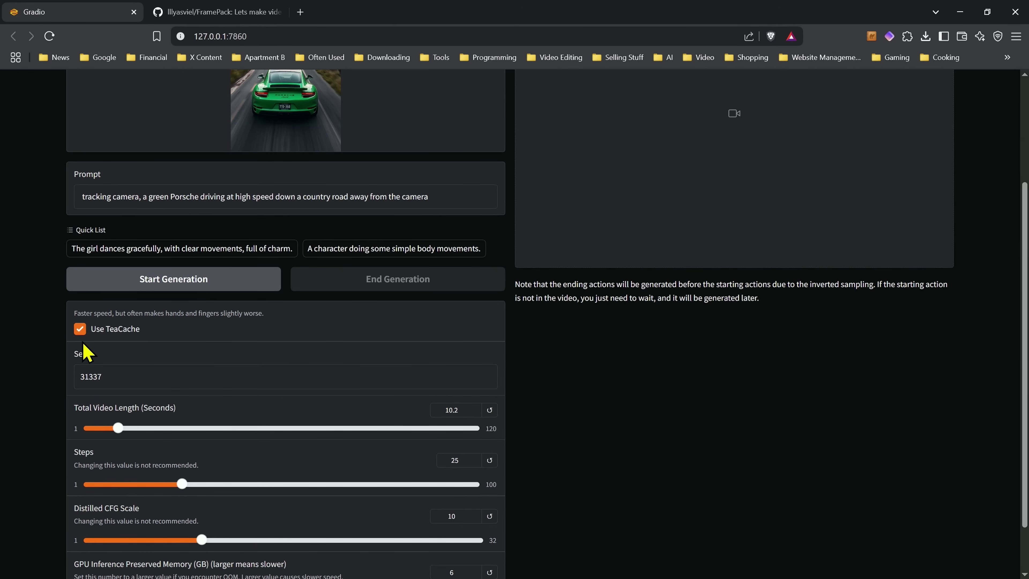
- Start generating the Porsche video and follow the Next Latents preview and sampling progress
{"action": "scroll", "coordinate": [85, 353], "scroll_direction": "up", "scroll_amount": 3}
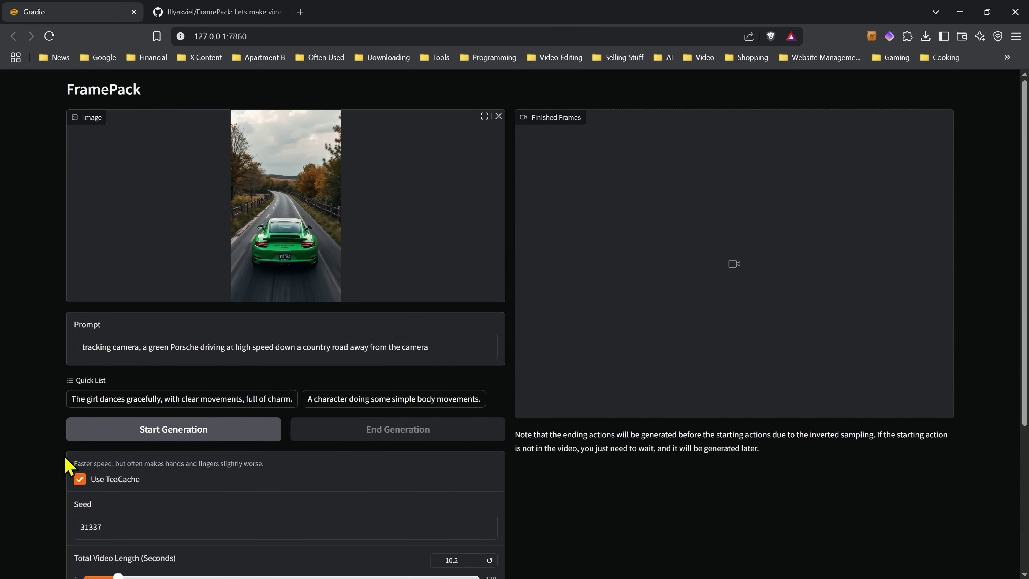
{"action": "left_click", "coordinate": [178, 430]}
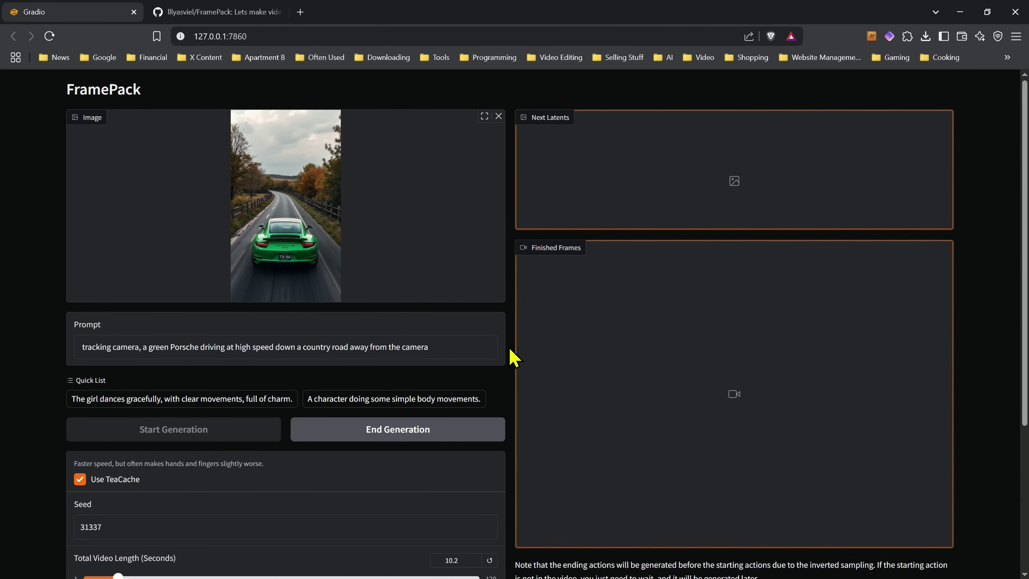
{"action": "scroll", "coordinate": [513, 358], "scroll_direction": "down", "scroll_amount": 1}
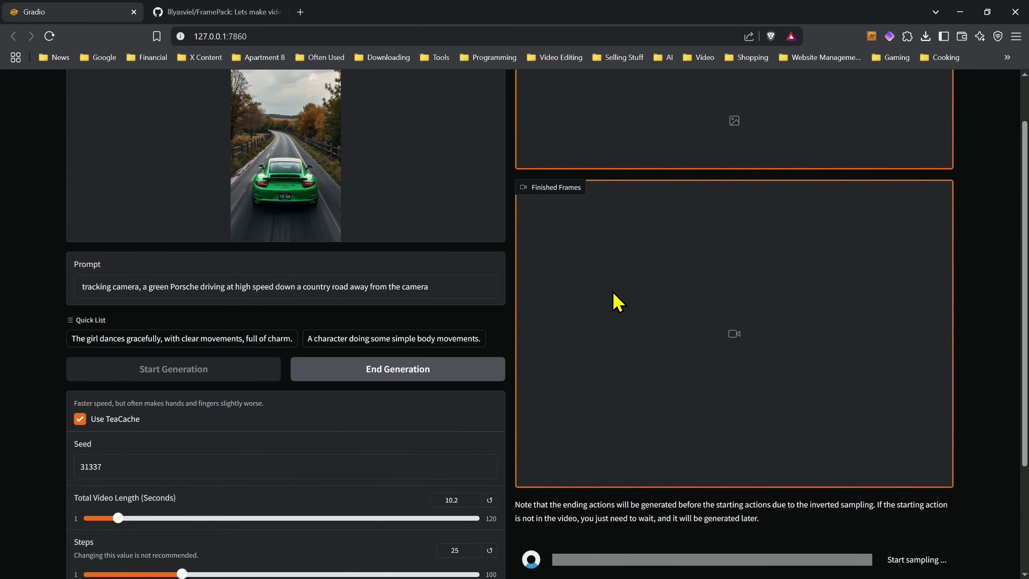
{"action": "scroll", "coordinate": [651, 440], "scroll_direction": "down", "scroll_amount": 2}
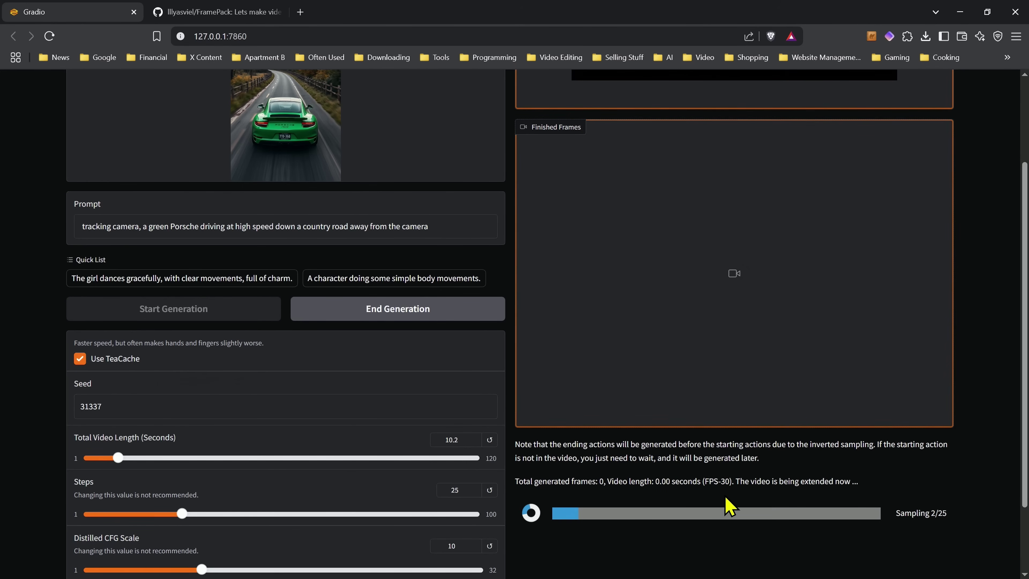
{"action": "scroll", "coordinate": [726, 510], "scroll_direction": "up", "scroll_amount": 3}
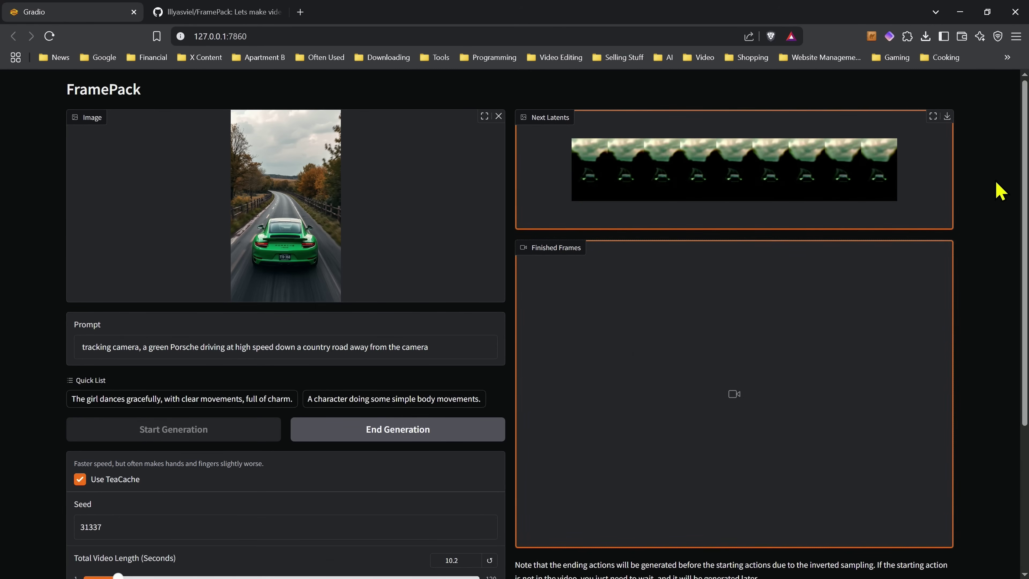
{"action": "scroll", "coordinate": [515, 268], "scroll_direction": "down", "scroll_amount": 1}
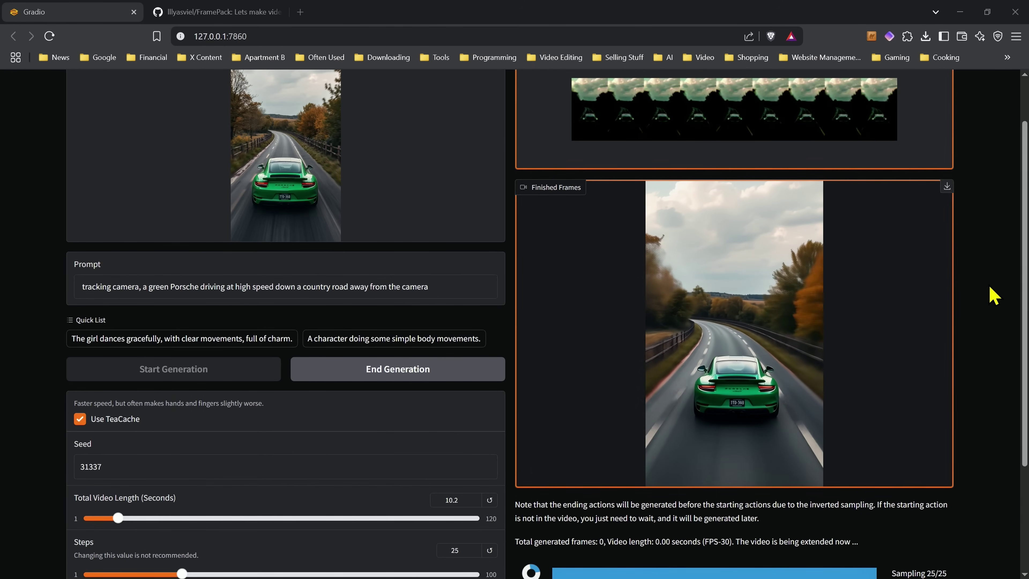
{"action": "mouse_move", "coordinate": [634, 317]}
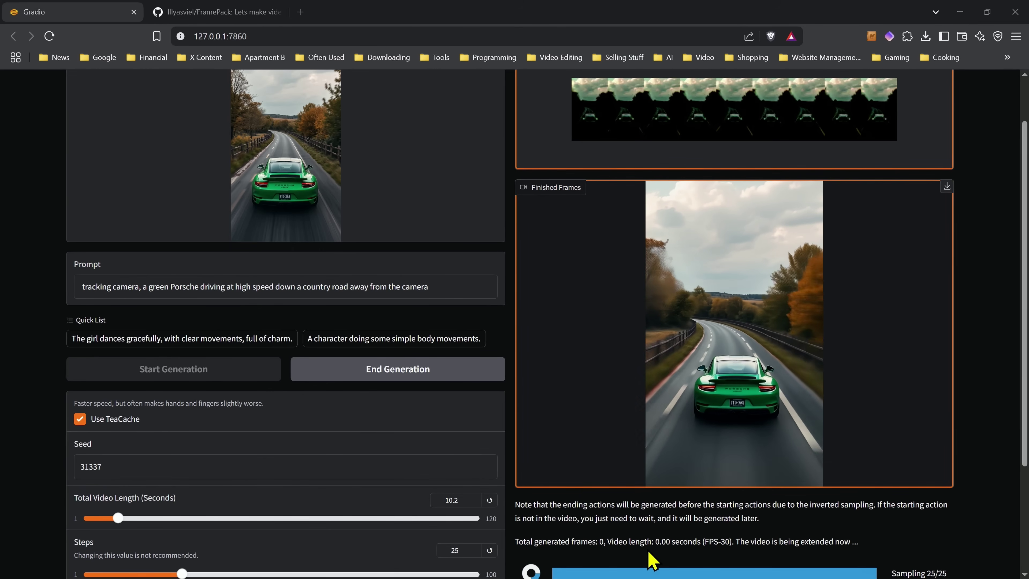
{"action": "scroll", "coordinate": [642, 541], "scroll_direction": "down", "scroll_amount": 4}
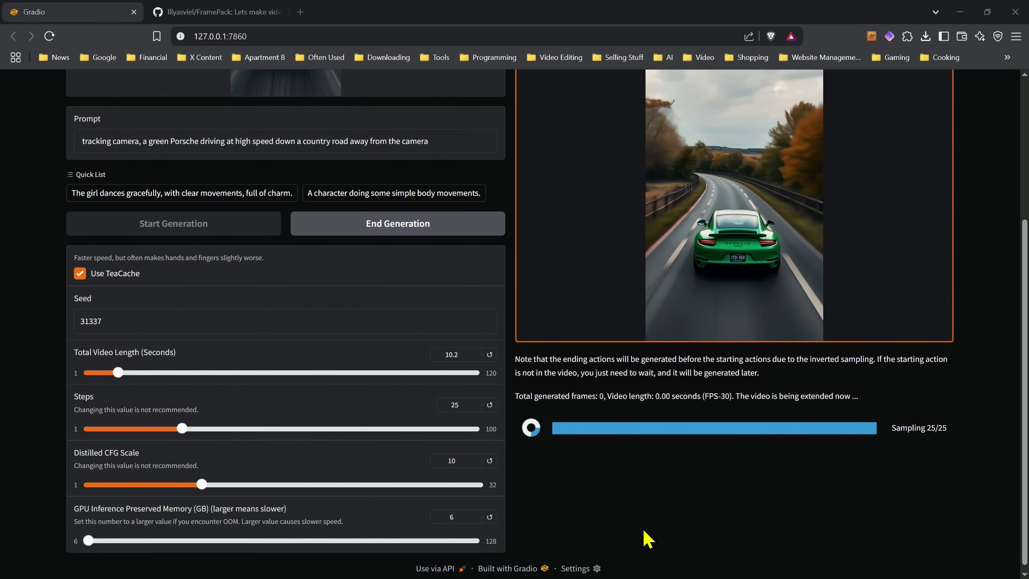
{"action": "scroll", "coordinate": [624, 467], "scroll_direction": "up", "scroll_amount": 1}
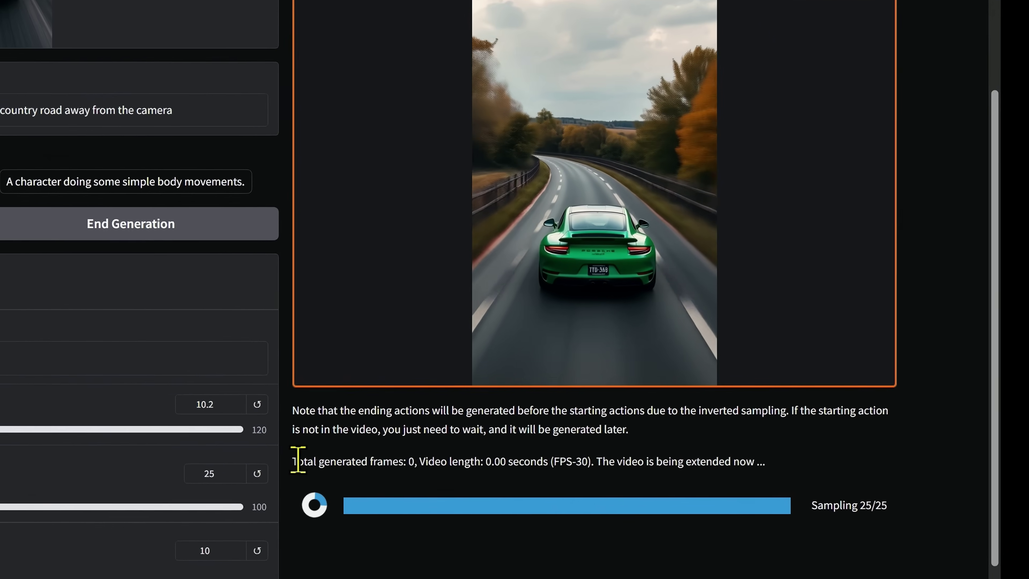
- Highlight the generation status line and the inverted-sampling note while the first 1.10-second clip appears
{"action": "left_click_drag", "start_coordinate": [298, 460], "coordinate": [771, 469]}
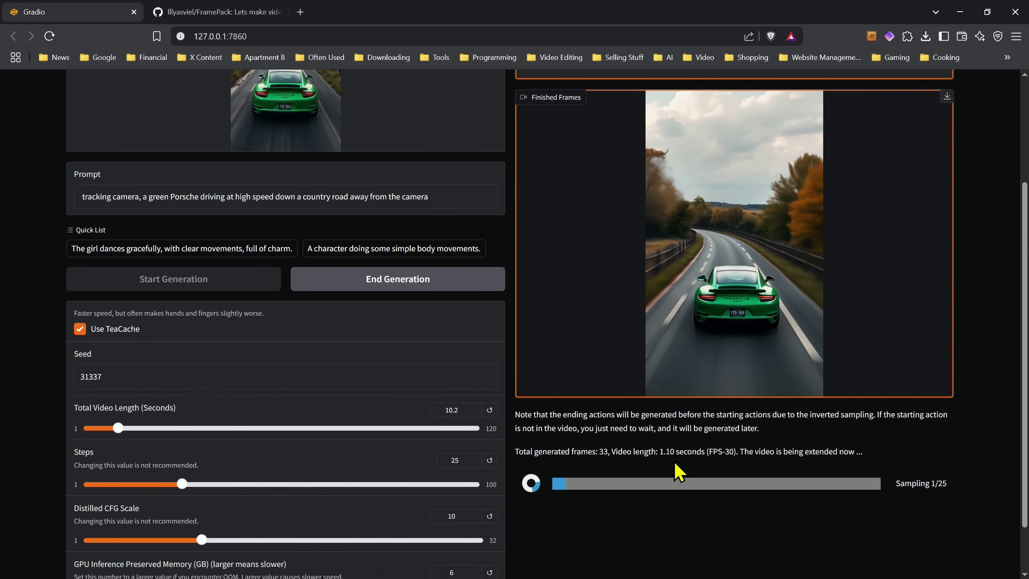
{"action": "mouse_move", "coordinate": [636, 302]}
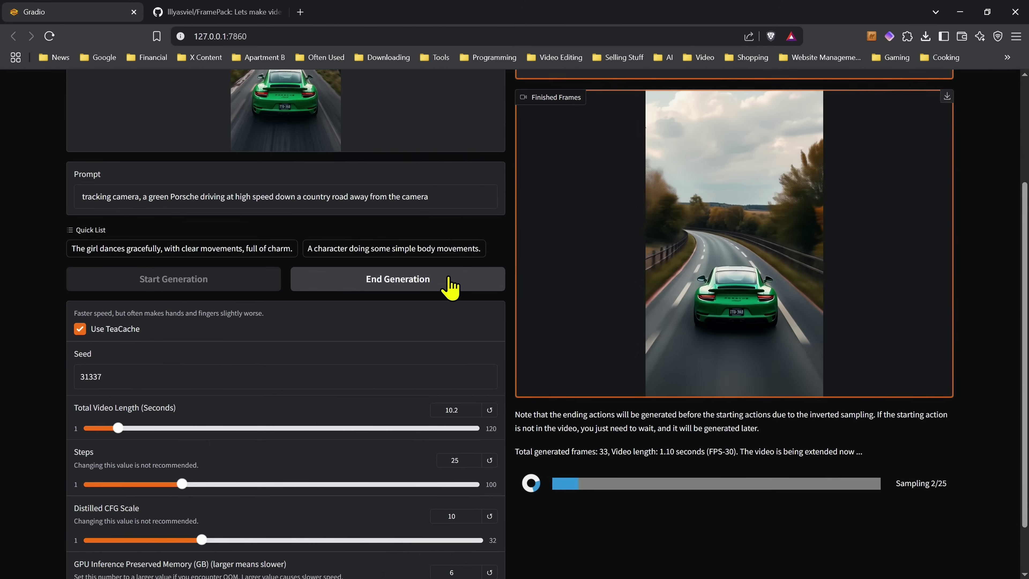
{"action": "scroll", "coordinate": [592, 346], "scroll_direction": "up", "scroll_amount": 3}
{"action": "scroll", "coordinate": [592, 346], "scroll_direction": "up", "scroll_amount": 1}
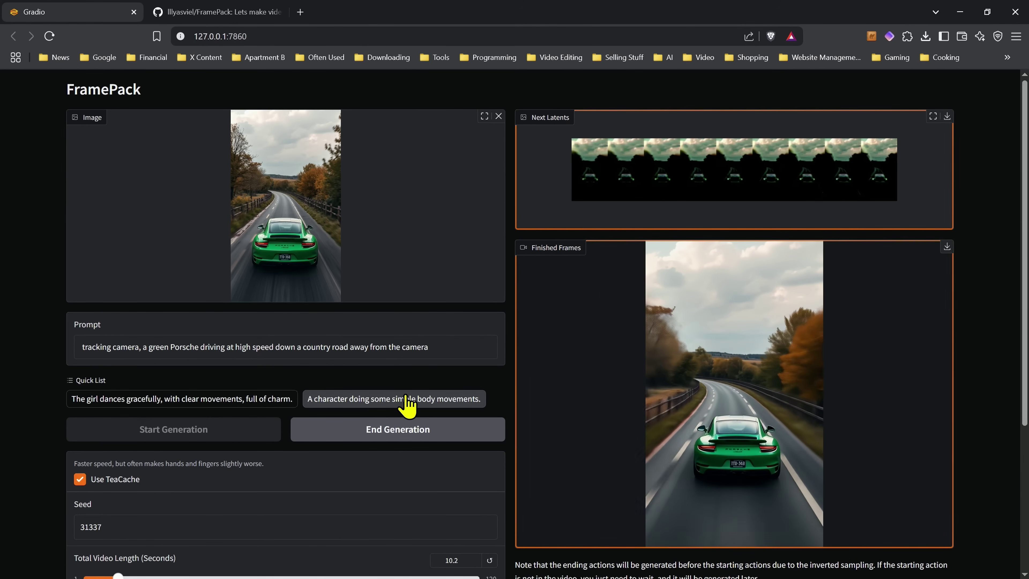
{"action": "scroll", "coordinate": [445, 393], "scroll_direction": "down", "scroll_amount": 1}
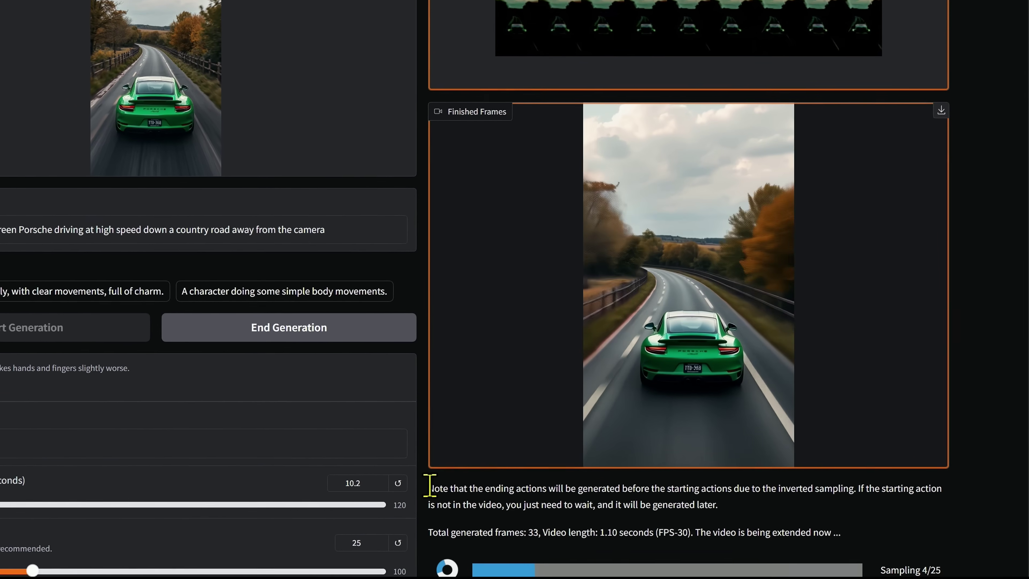
{"action": "left_click_drag", "start_coordinate": [514, 505], "coordinate": [736, 518]}
{"action": "left_click_drag", "start_coordinate": [649, 491], "coordinate": [681, 491]}
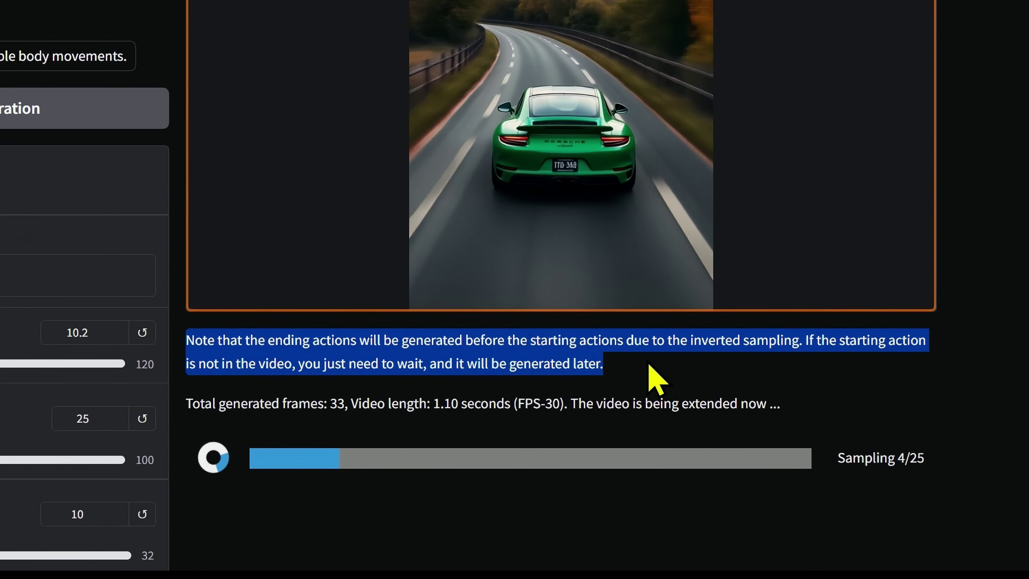
{"action": "mouse_move", "coordinate": [506, 228]}
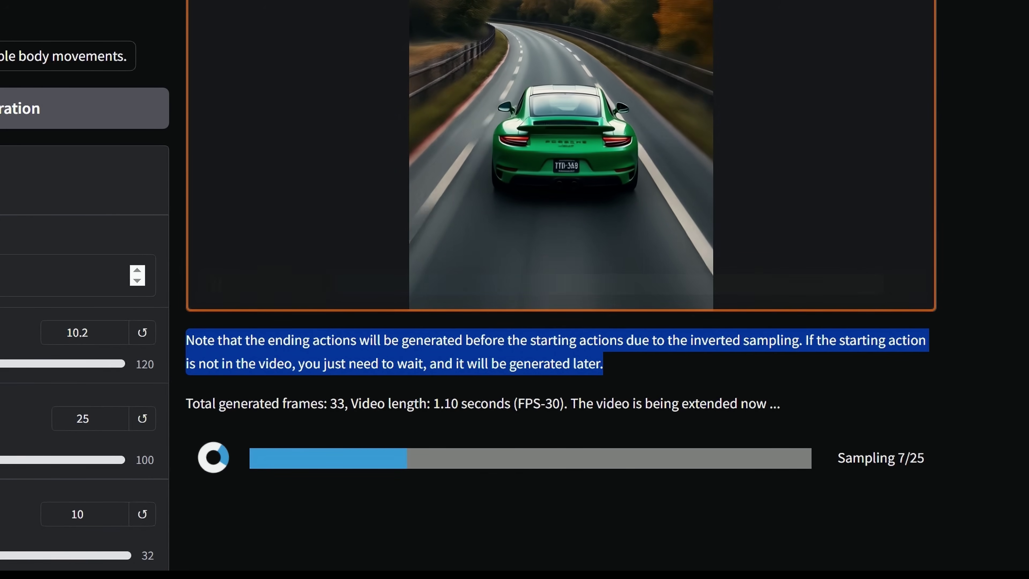
{"action": "left_click", "coordinate": [693, 375]}
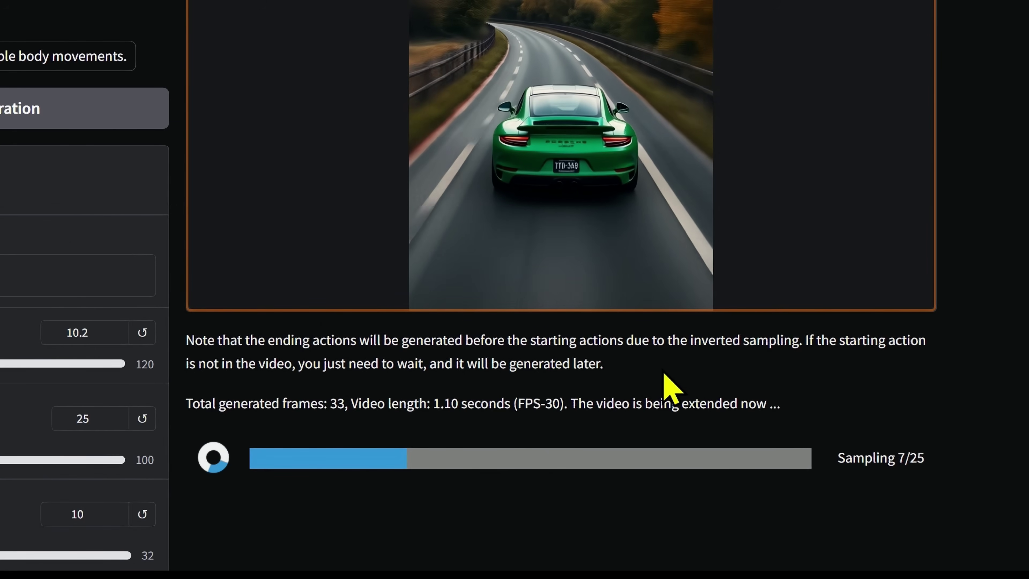
{"action": "mouse_move", "coordinate": [739, 210]}
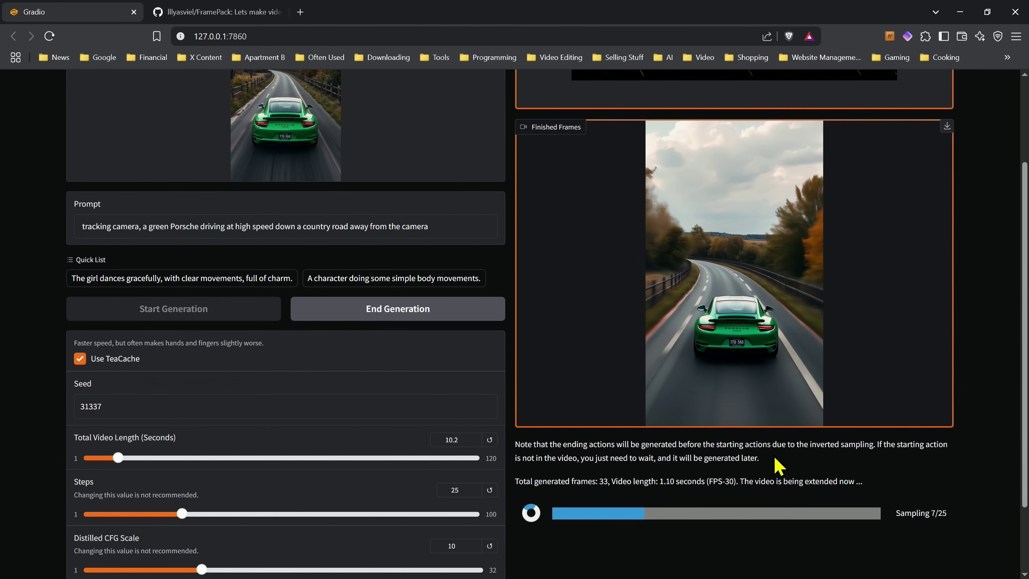
- Wait while sampling extends the Porsche clip to 69 frames, 2.30 seconds long
{"action": "left_click", "coordinate": [439, 229]}
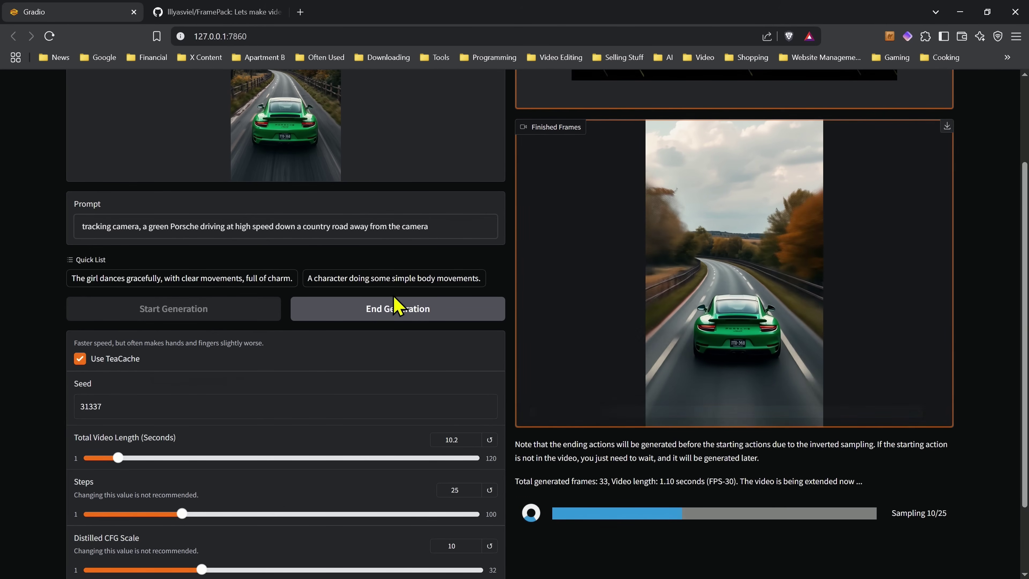
{"action": "left_click", "coordinate": [445, 227]}
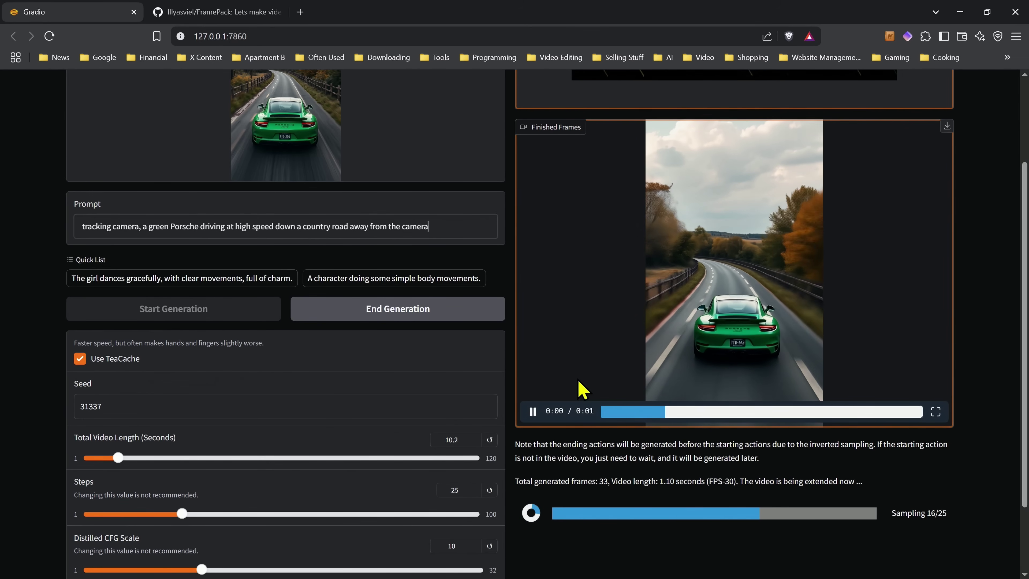
{"action": "scroll", "coordinate": [582, 390], "scroll_direction": "up", "scroll_amount": 3}
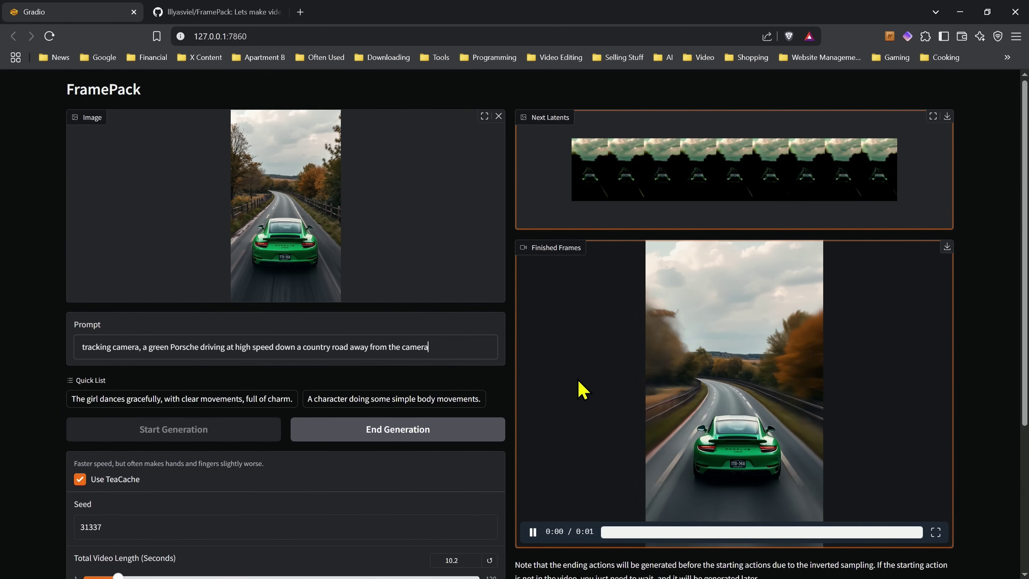
{"action": "scroll", "coordinate": [587, 377], "scroll_direction": "down", "scroll_amount": 1}
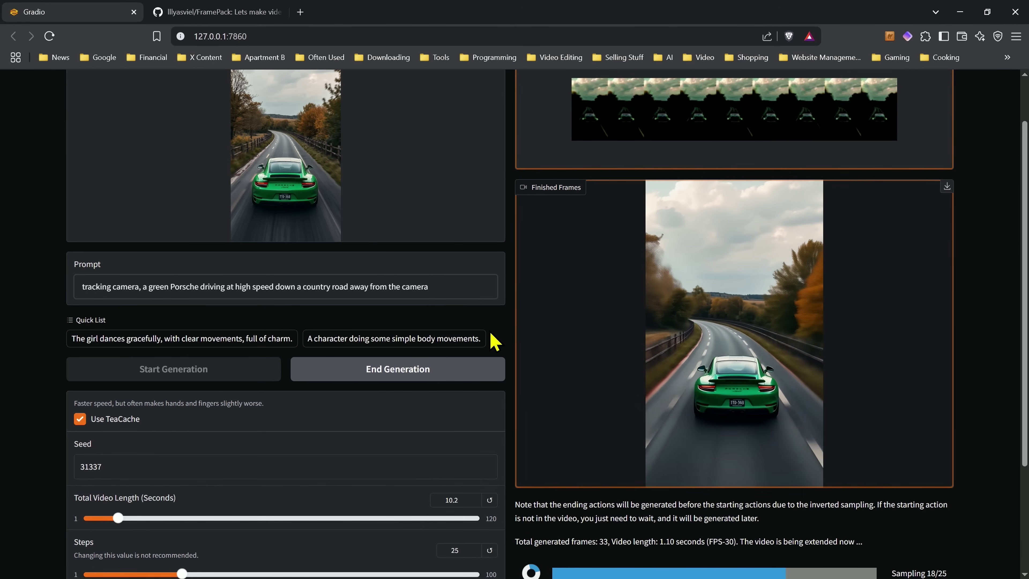
{"action": "scroll", "coordinate": [495, 341], "scroll_direction": "up", "scroll_amount": 2}
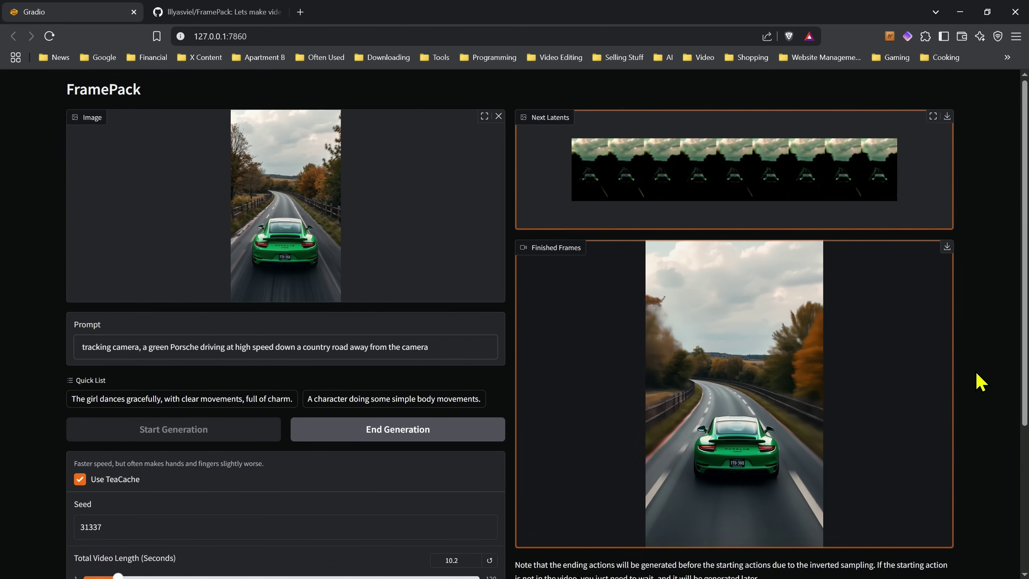
{"action": "scroll", "coordinate": [962, 385], "scroll_direction": "down", "scroll_amount": 2}
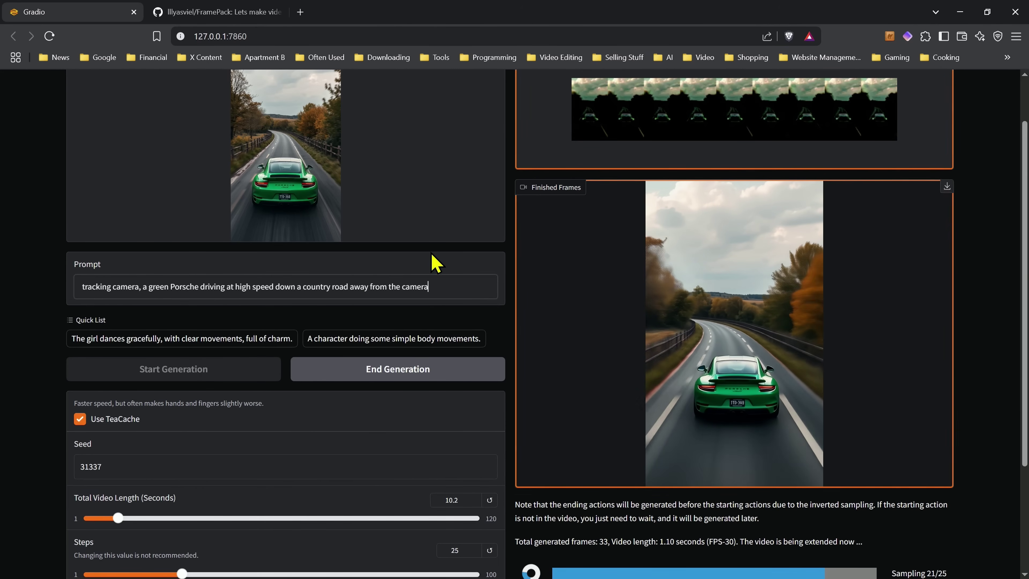
{"action": "mouse_move", "coordinate": [742, 362]}
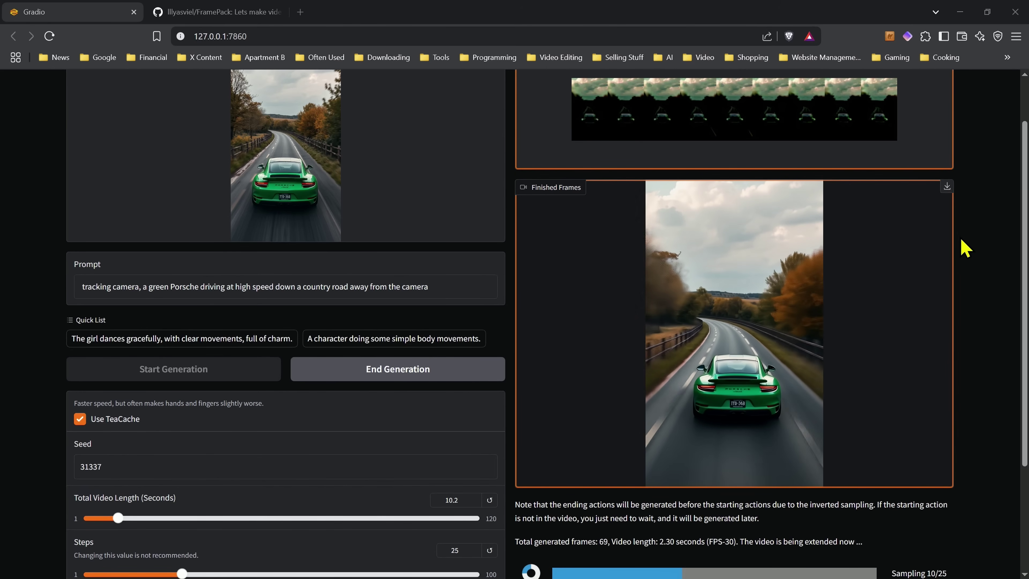
- Scroll the page while the Porsche video finishes at 249 frames, 8.30 seconds
{"action": "scroll", "coordinate": [891, 280], "scroll_direction": "down", "scroll_amount": 4}
{"action": "scroll", "coordinate": [831, 304], "scroll_direction": "up", "scroll_amount": 3}
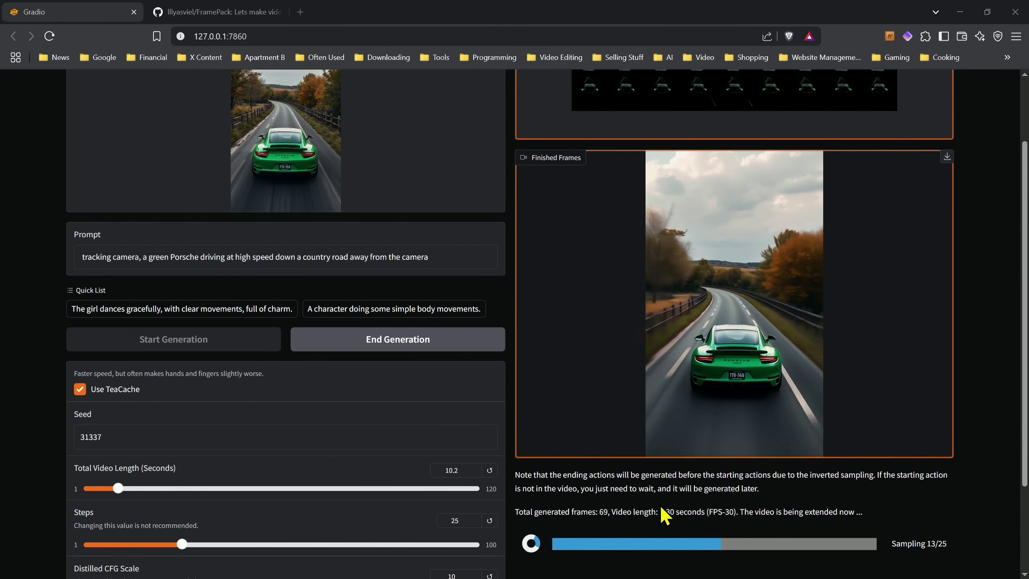
{"action": "scroll", "coordinate": [1001, 248], "scroll_direction": "up", "scroll_amount": 1}
{"action": "scroll", "coordinate": [1001, 248], "scroll_direction": "down", "scroll_amount": 2}
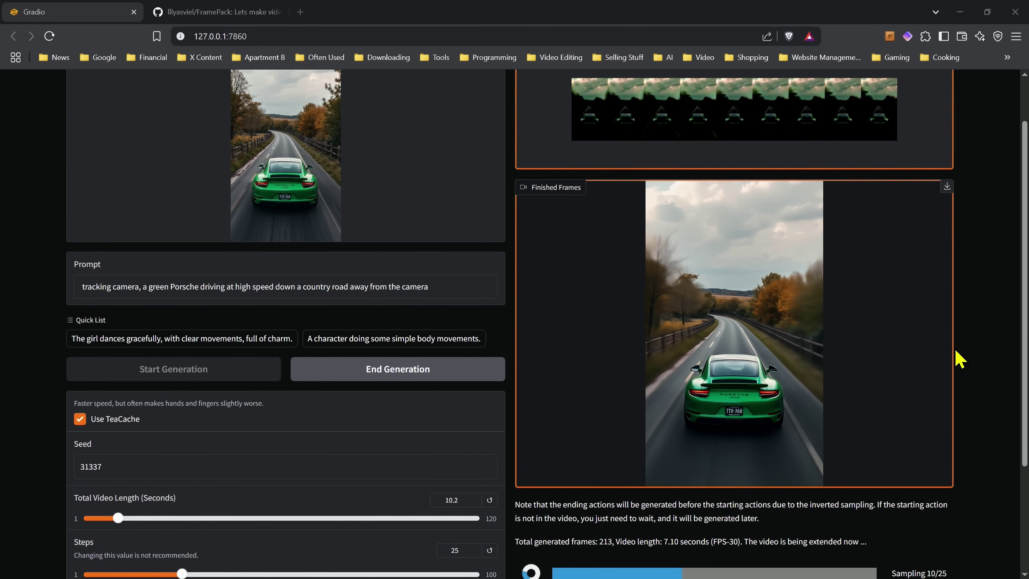
{"action": "scroll", "coordinate": [956, 357], "scroll_direction": "down", "scroll_amount": 2}
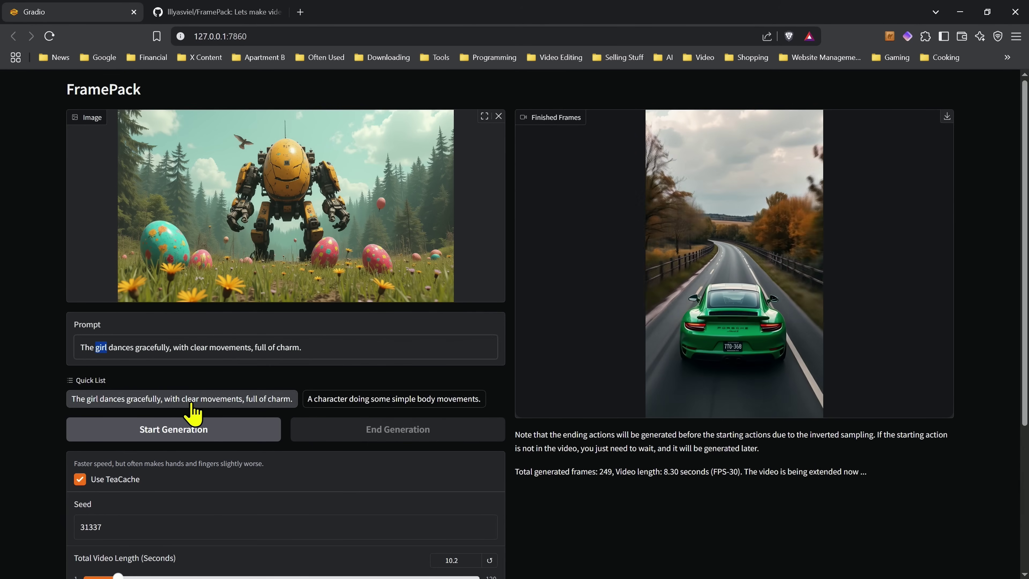
{"action": "type", "text": "robot"}
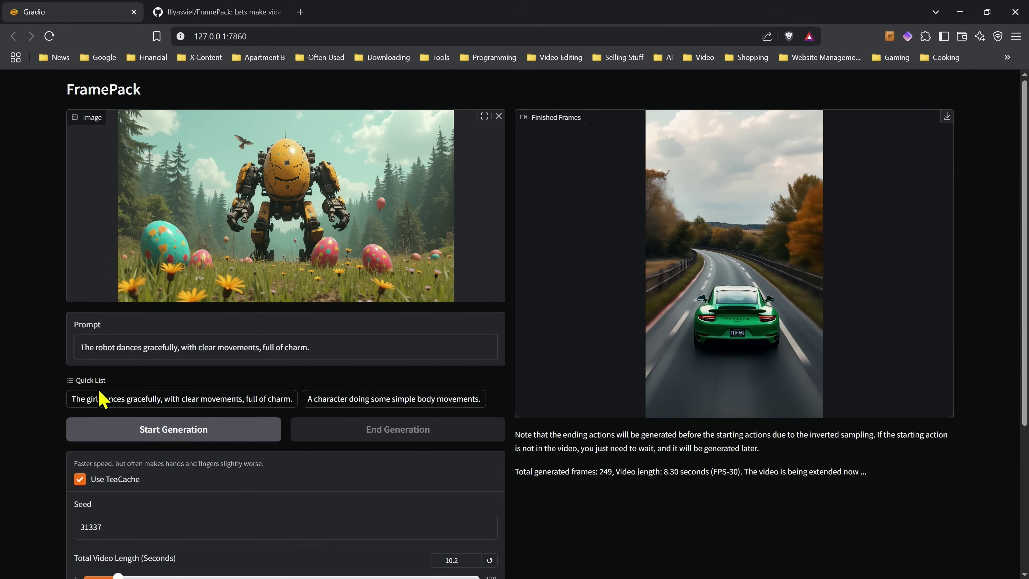
{"action": "mouse_move", "coordinate": [920, 200]}
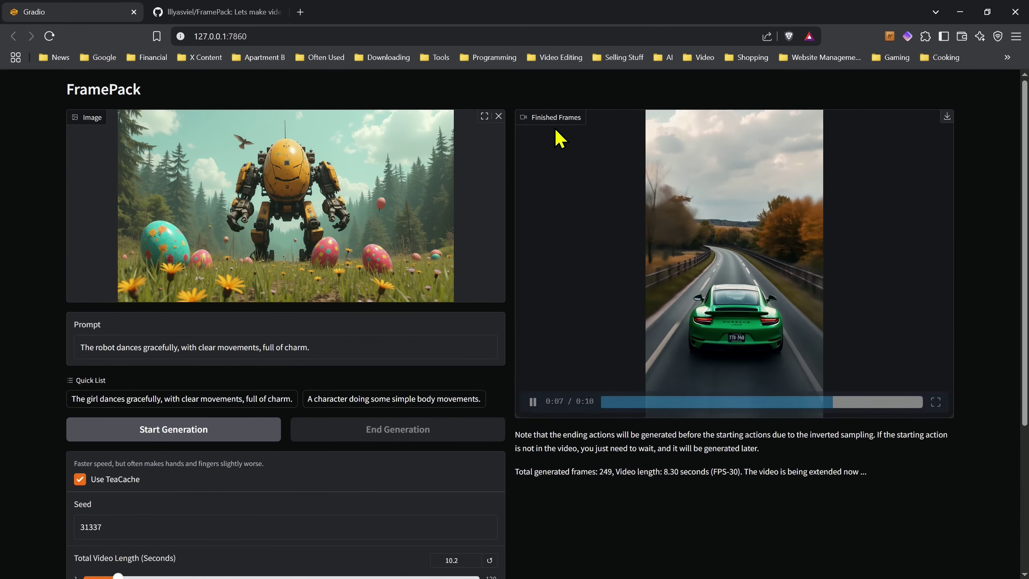
{"action": "scroll", "coordinate": [45, 413], "scroll_direction": "down", "scroll_amount": 4}
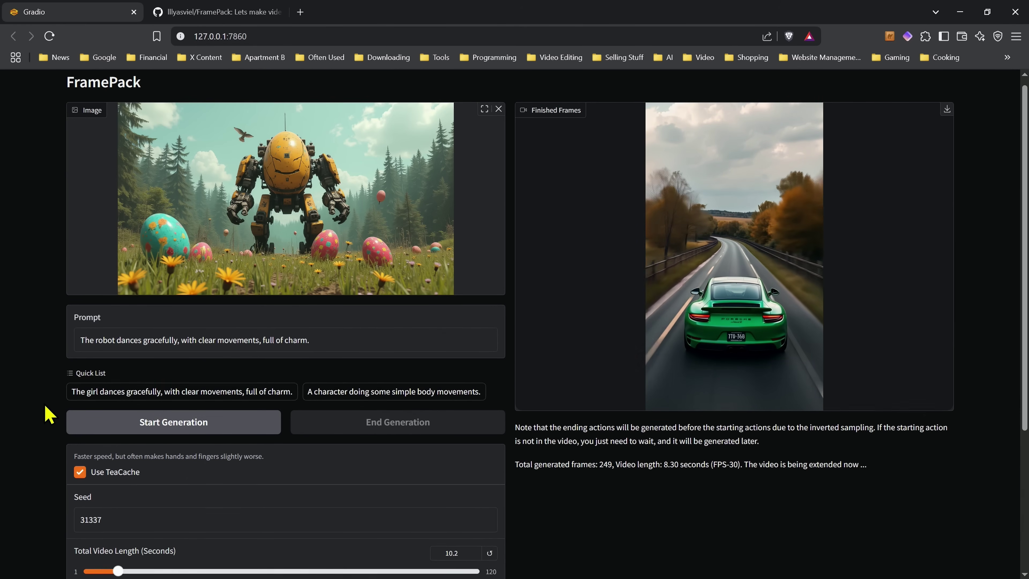
{"action": "scroll", "coordinate": [190, 437], "scroll_direction": "up", "scroll_amount": 4}
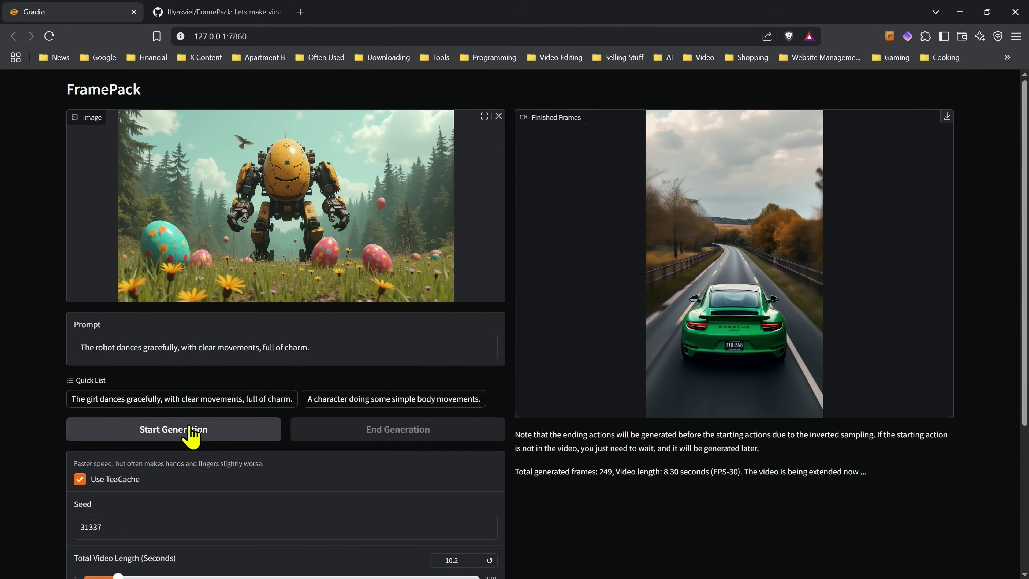
- Generate the dancing yellow robot video, finishing at 249 frames, 8.30 seconds at 30 FPS
{"action": "left_click", "coordinate": [191, 437]}
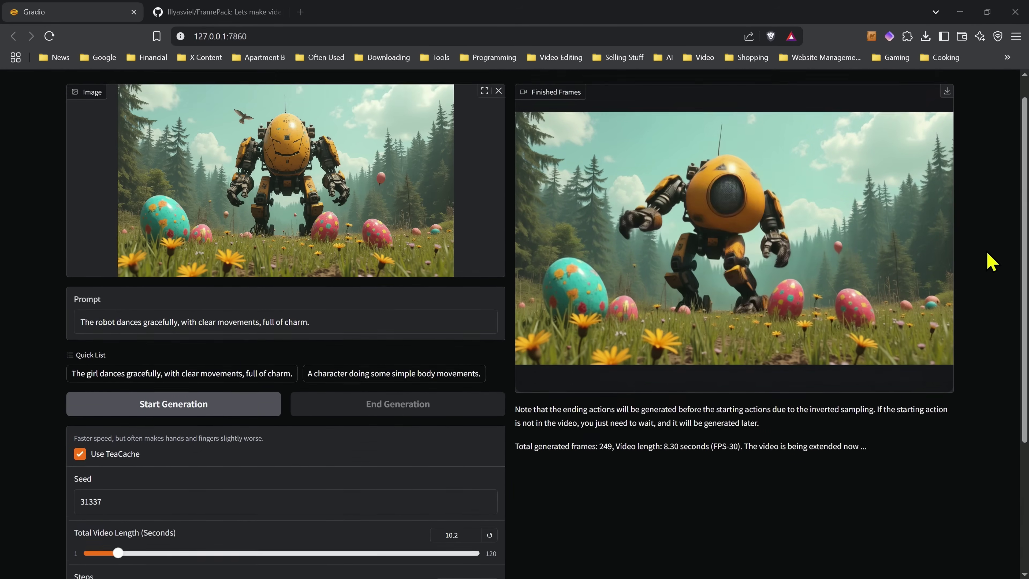
- Scroll up to review the finished dancing robot video
{"action": "scroll", "coordinate": [991, 262], "scroll_direction": "up", "scroll_amount": 1}
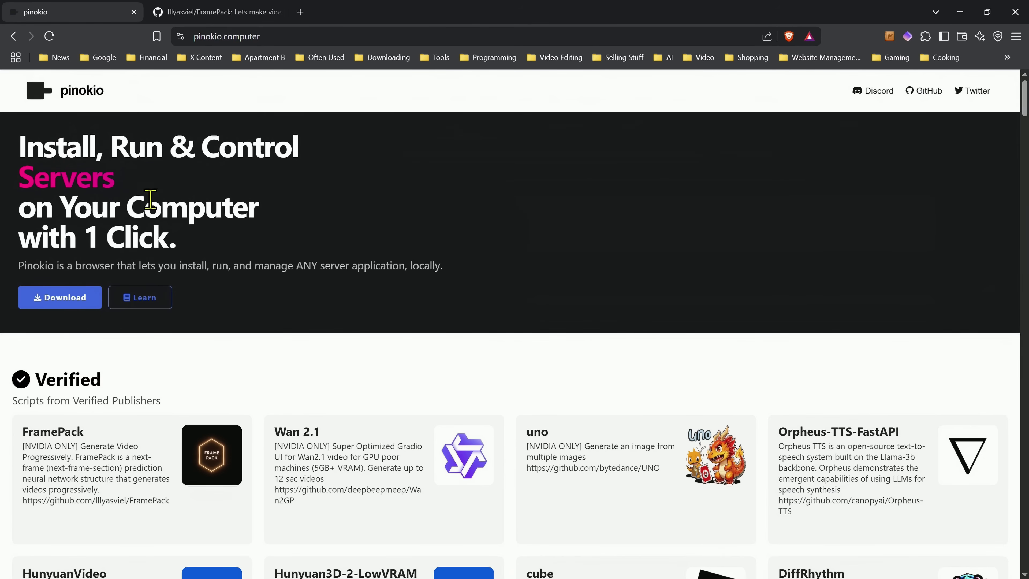
- Open Pinokio's Windows download and install instructions and scroll through them
{"action": "left_click", "coordinate": [79, 299]}
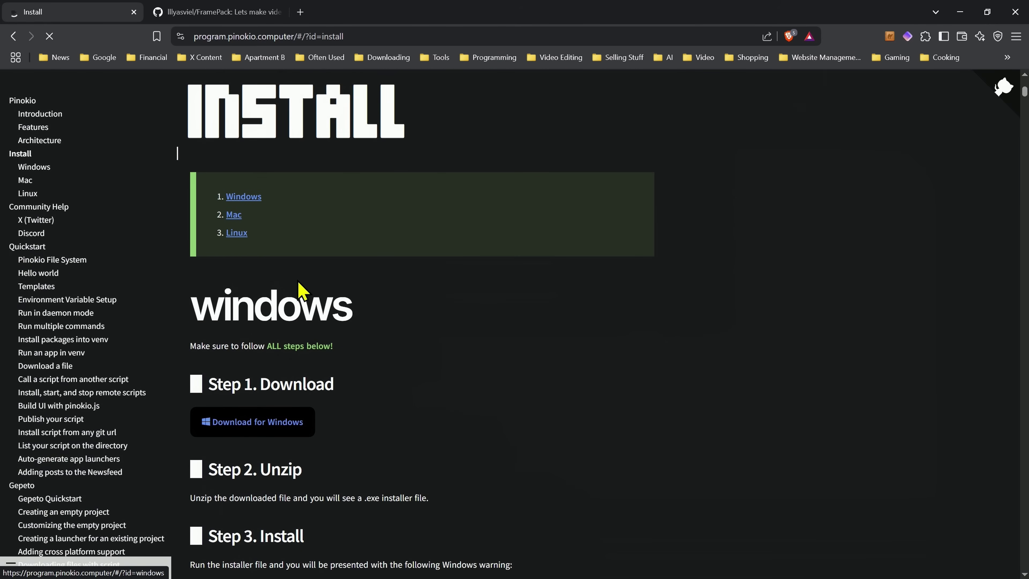
{"action": "scroll", "coordinate": [286, 357], "scroll_direction": "down", "scroll_amount": 1}
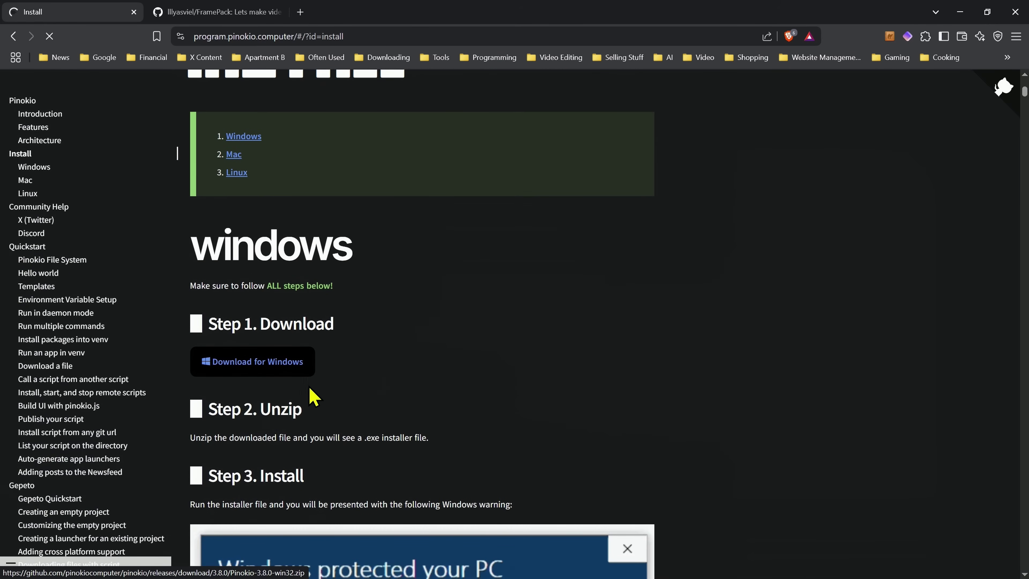
{"action": "scroll", "coordinate": [324, 356], "scroll_direction": "down", "scroll_amount": 4}
{"action": "scroll", "coordinate": [369, 333], "scroll_direction": "down", "scroll_amount": 1}
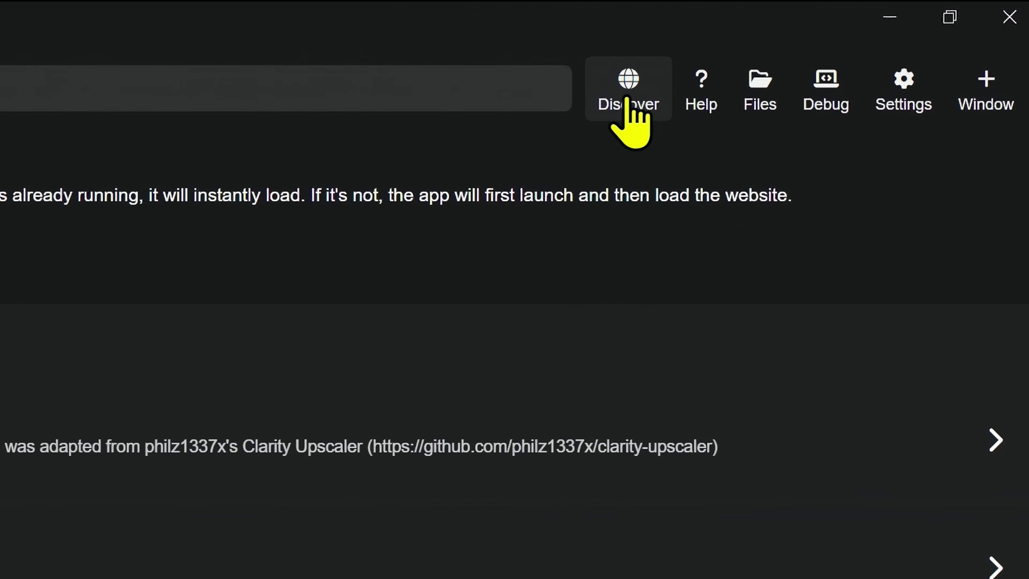
- Download the FramePack launcher from Pinokio's Discover catalogue under the name Frame-Pack.git
{"action": "left_click", "coordinate": [627, 102]}
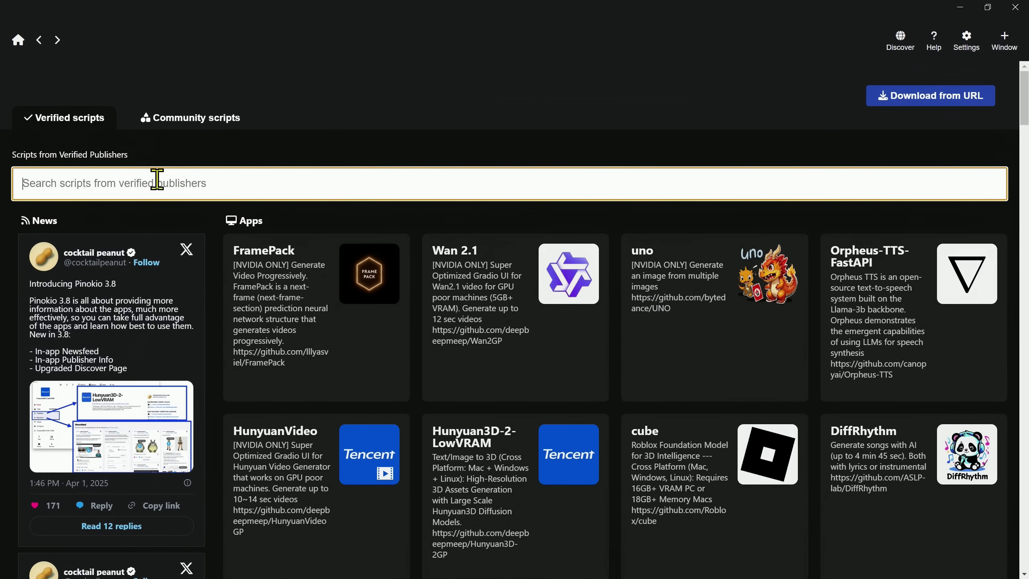
{"action": "left_click", "coordinate": [288, 339]}
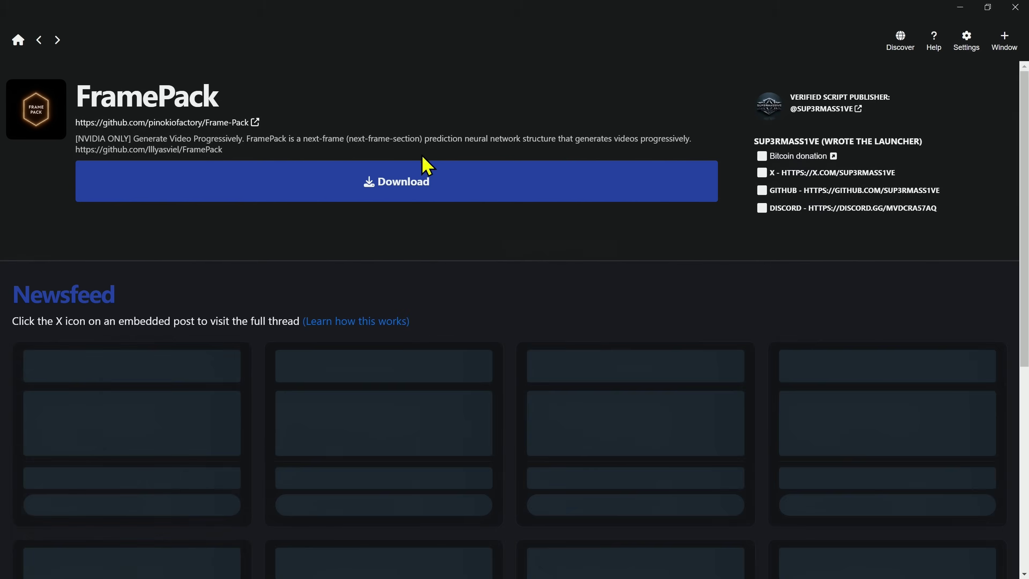
{"action": "left_click", "coordinate": [420, 194]}
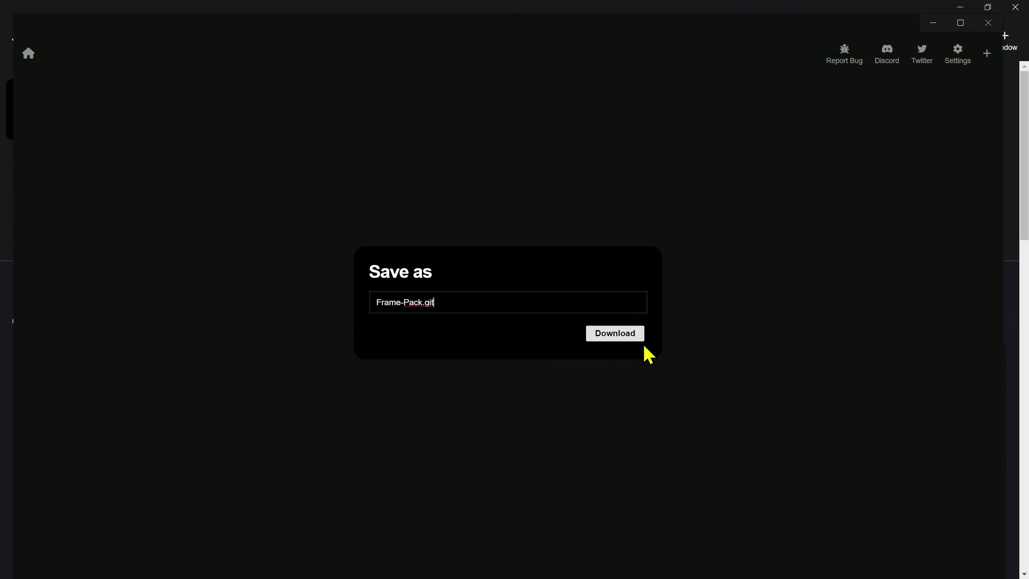
{"action": "left_click", "coordinate": [619, 334]}
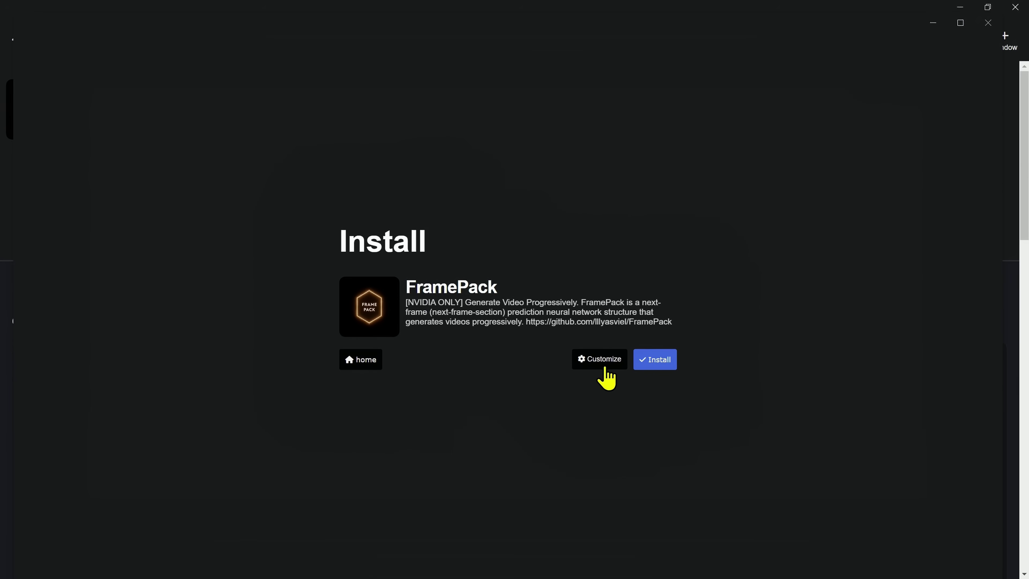
- Start installing FramePack from its Pinokio install page
{"action": "left_click", "coordinate": [668, 361]}
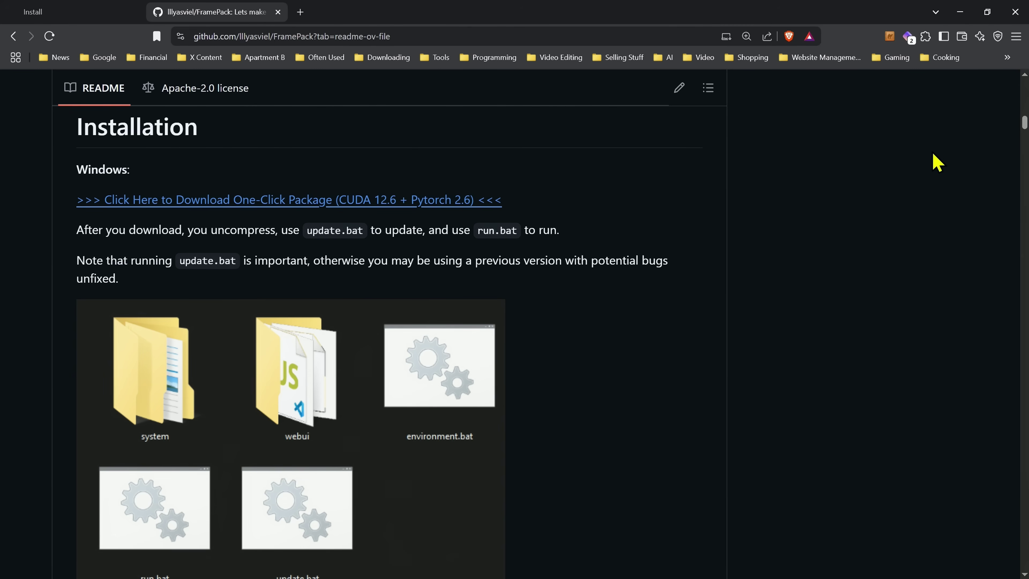
{"action": "left_click_drag", "start_coordinate": [1026, 131], "coordinate": [1025, 90]}
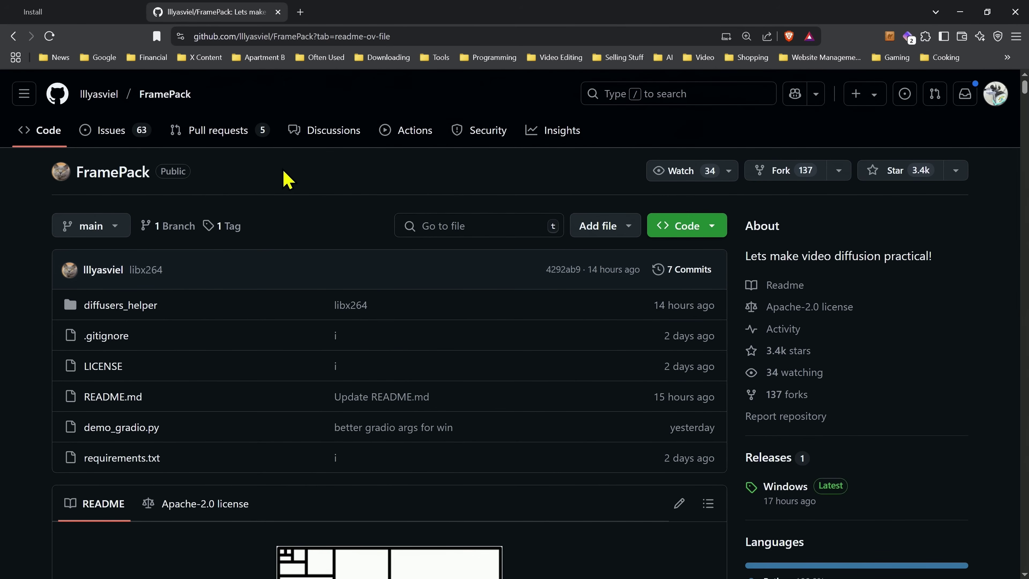
{"action": "scroll", "coordinate": [292, 198], "scroll_direction": "down", "scroll_amount": 5}
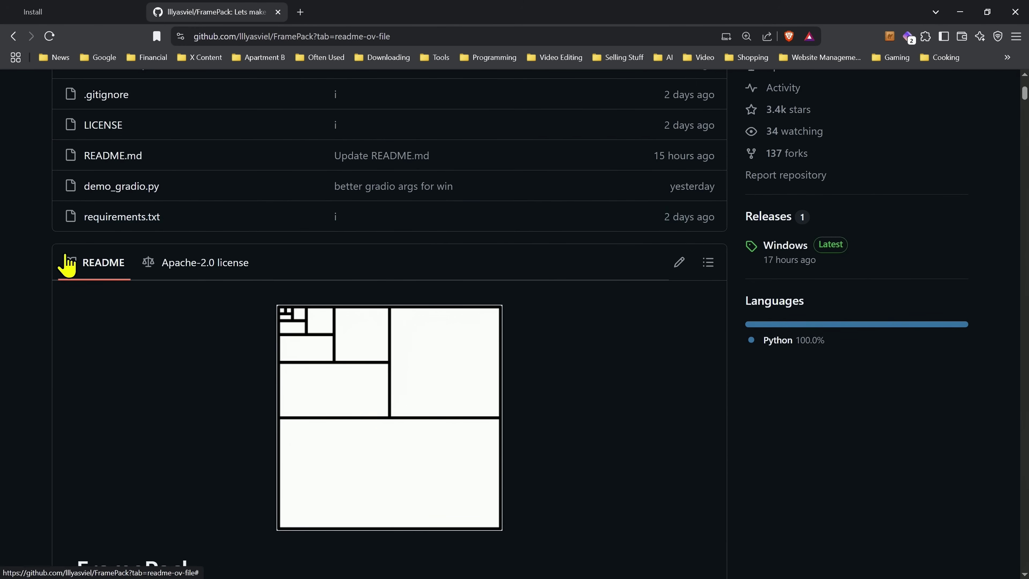
{"action": "scroll", "coordinate": [67, 261], "scroll_direction": "down", "scroll_amount": 5}
{"action": "scroll", "coordinate": [104, 271], "scroll_direction": "down", "scroll_amount": 8}
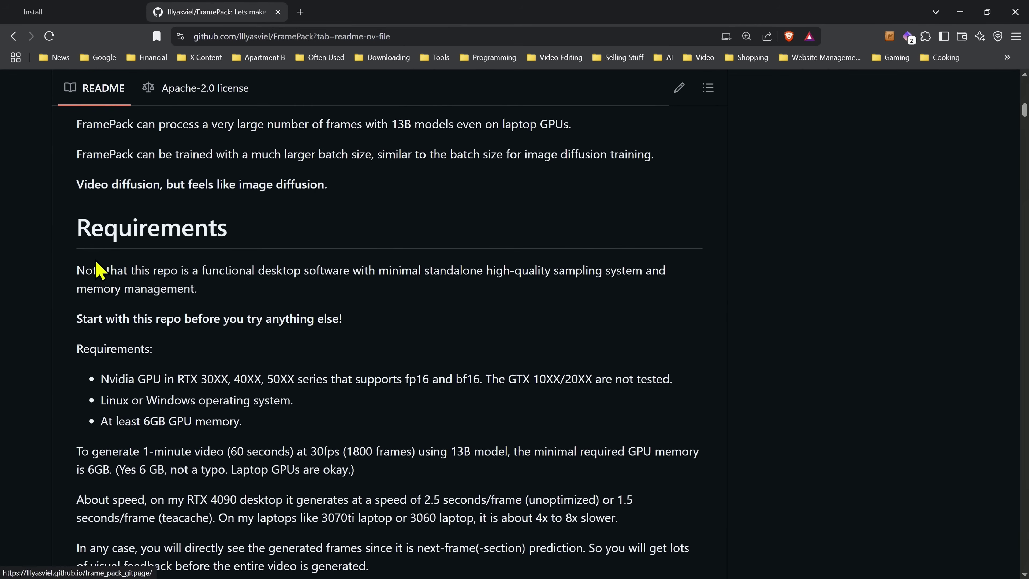
{"action": "scroll", "coordinate": [97, 268], "scroll_direction": "down", "scroll_amount": 11}
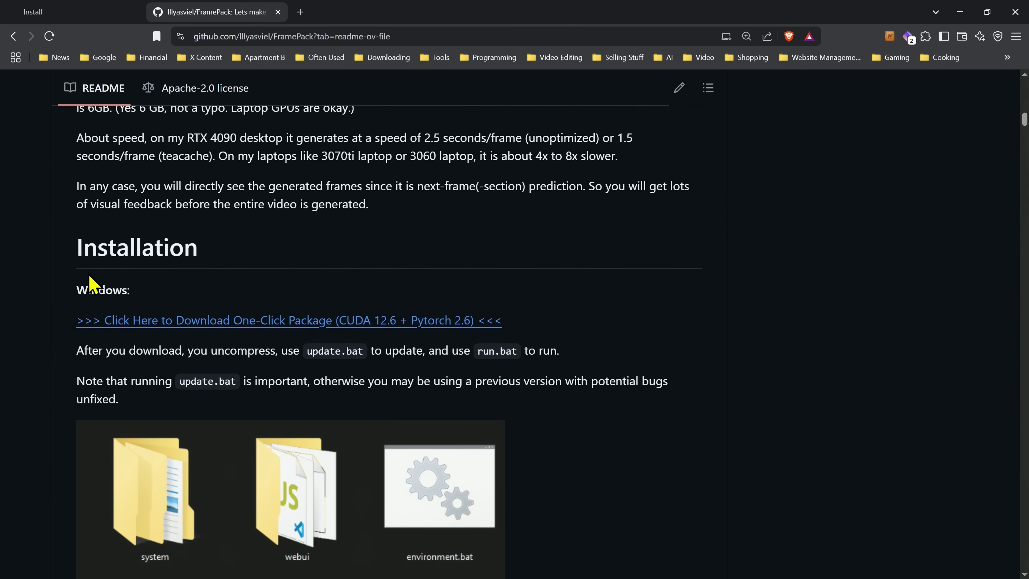
{"action": "scroll", "coordinate": [90, 285], "scroll_direction": "down", "scroll_amount": 1}
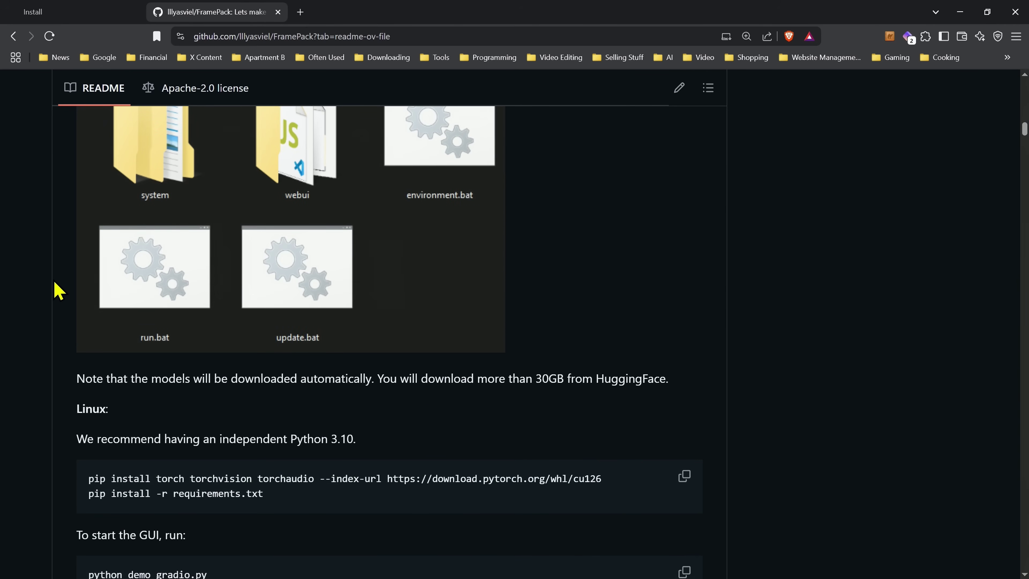
{"action": "scroll", "coordinate": [56, 289], "scroll_direction": "down", "scroll_amount": 3}
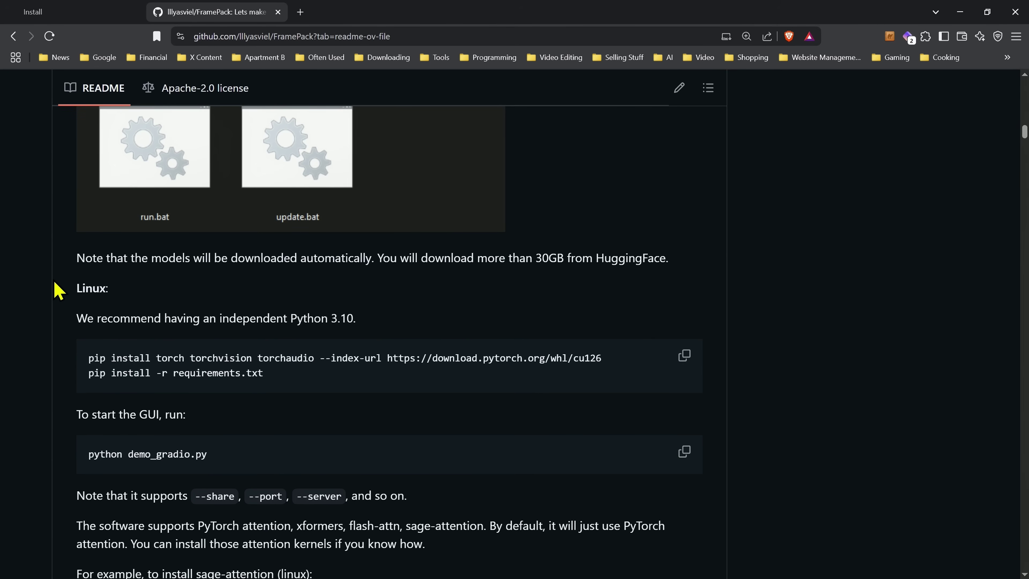
{"action": "scroll", "coordinate": [56, 290], "scroll_direction": "down", "scroll_amount": 6}
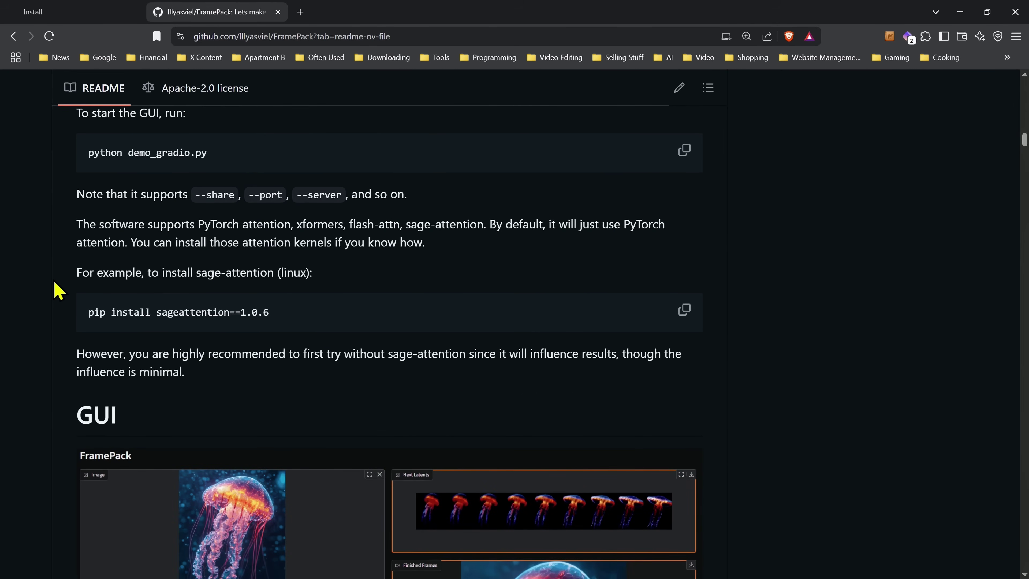
{"action": "scroll", "coordinate": [57, 290], "scroll_direction": "up", "scroll_amount": 3}
{"action": "scroll", "coordinate": [57, 290], "scroll_direction": "up", "scroll_amount": 1}
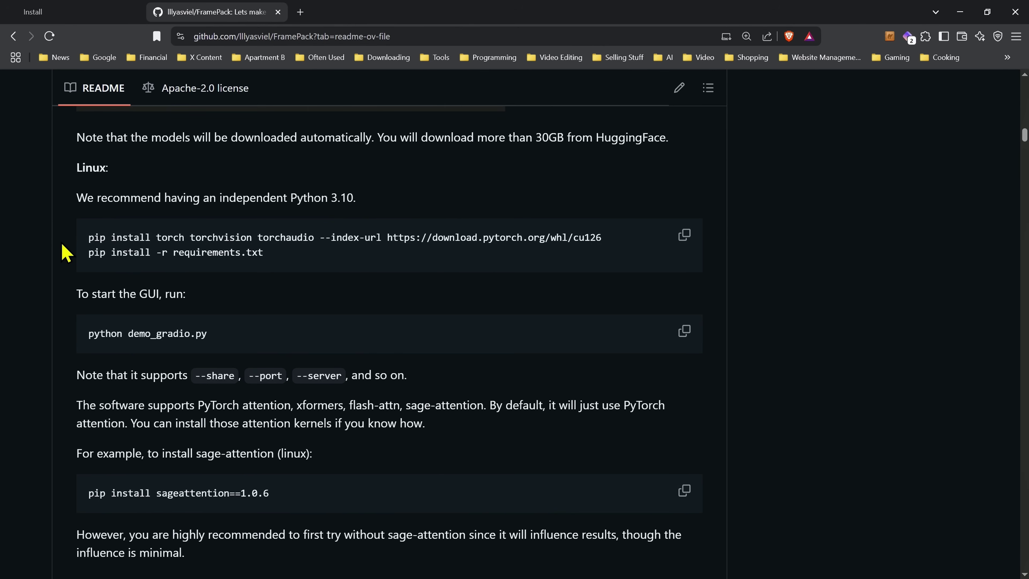
{"action": "scroll", "coordinate": [65, 253], "scroll_direction": "up", "scroll_amount": 8}
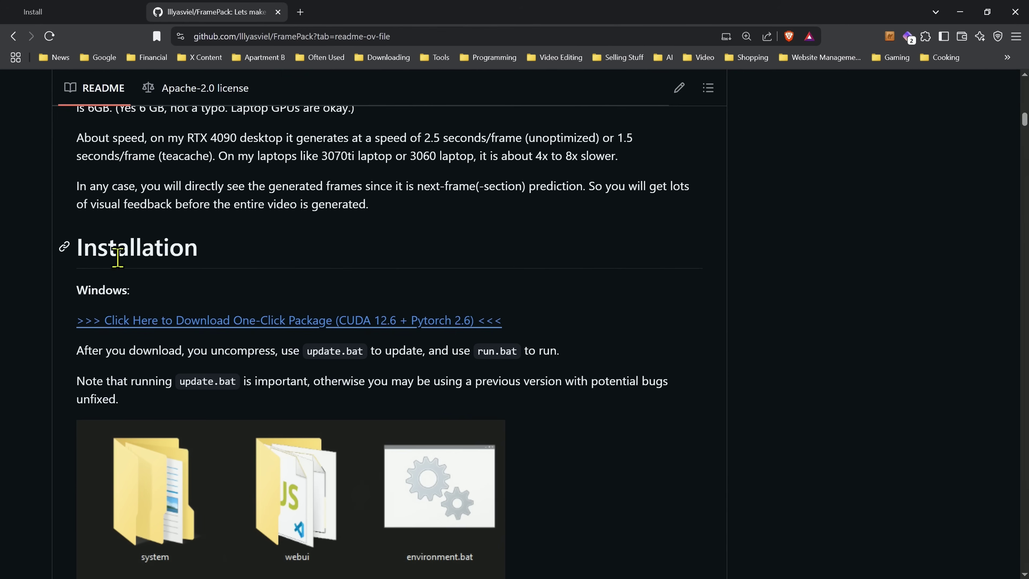
- Save the One-Click Package framepack_cu126_torch26.7z into F:\Framepack, then open a new browser tab
{"action": "left_click", "coordinate": [217, 323]}
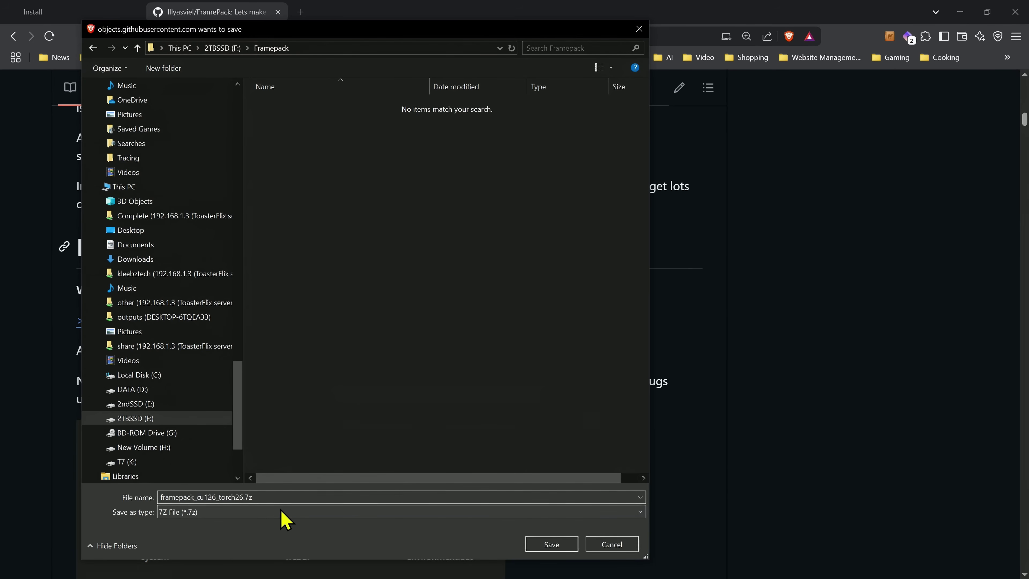
{"action": "left_click", "coordinate": [269, 497]}
{"action": "left_click", "coordinate": [268, 497]}
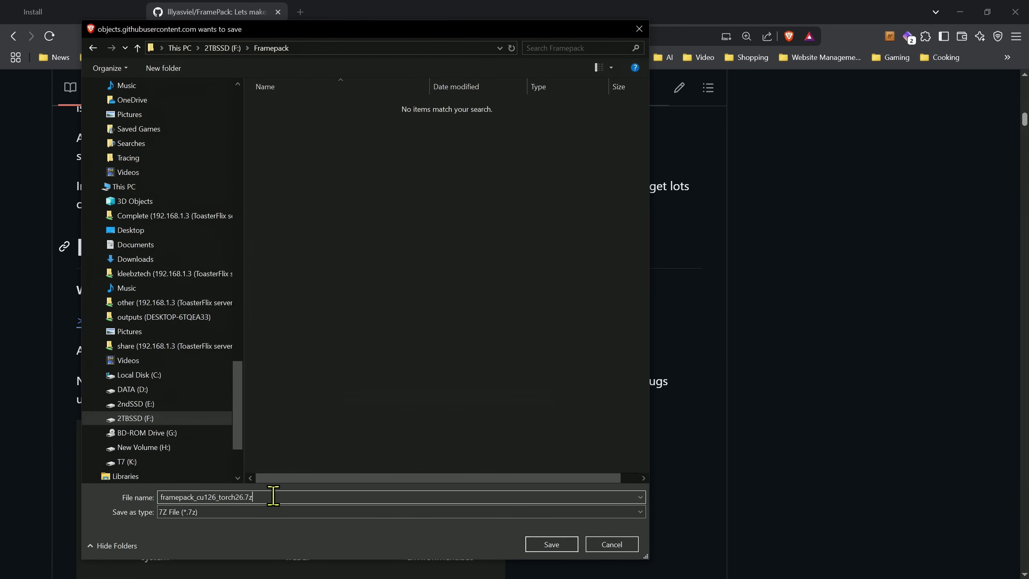
{"action": "key", "text": "Return"}
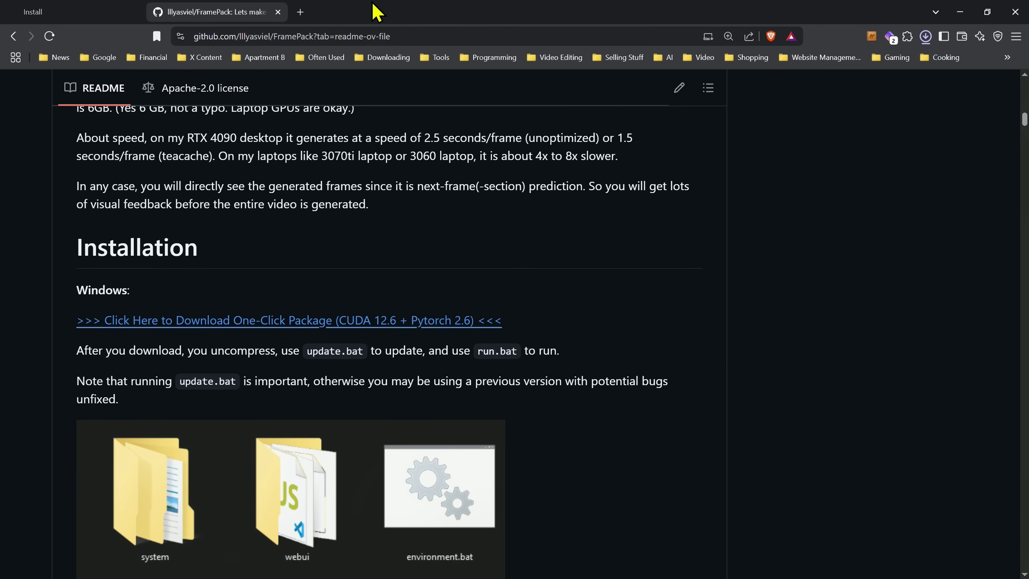
{"action": "left_click", "coordinate": [300, 12]}
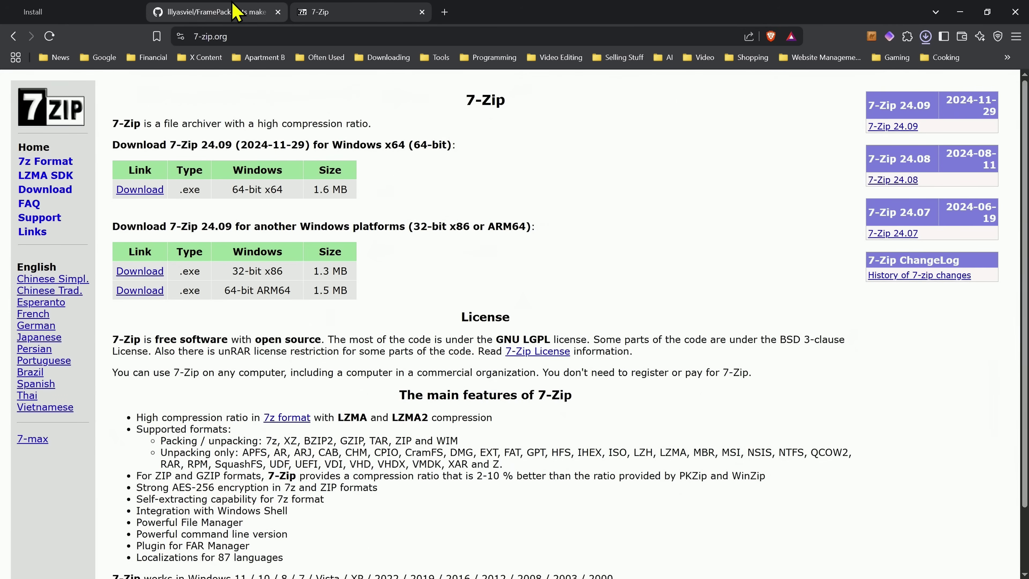
- Extract framepack_cu126_torch26.7z with 7-Zip into its own framepack_cu126_torch26 folder
{"action": "left_click", "coordinate": [237, 14]}
{"action": "key", "text": "alt+Tab"}
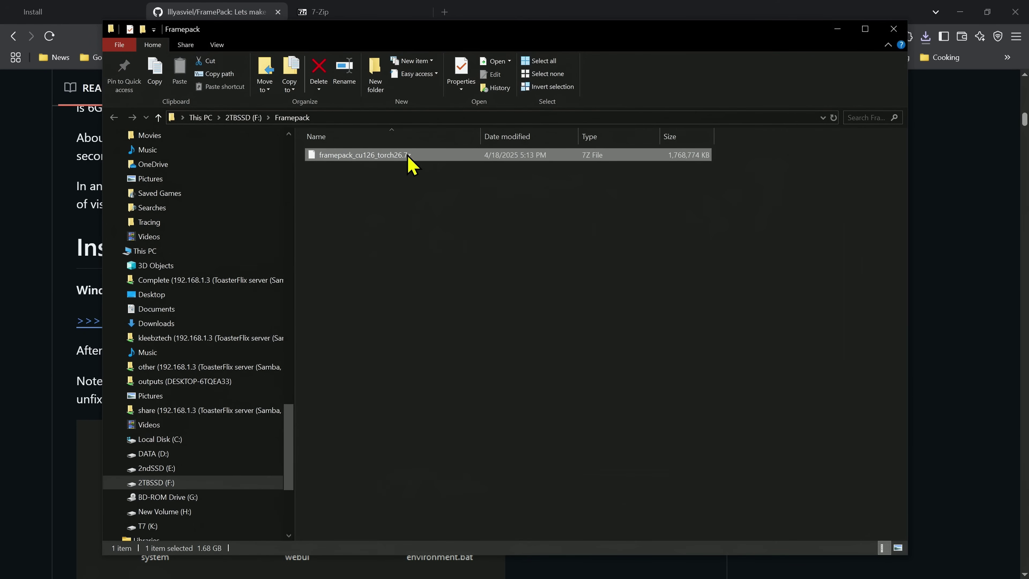
{"action": "left_click", "coordinate": [421, 202]}
{"action": "left_click", "coordinate": [415, 158]}
{"action": "right_click", "coordinate": [413, 158]}
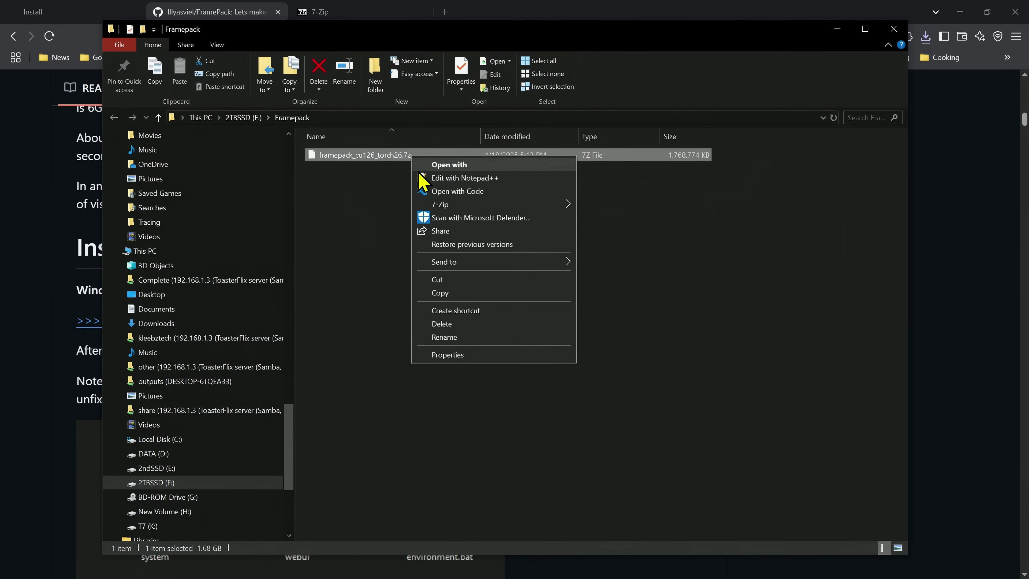
{"action": "mouse_move", "coordinate": [567, 204]}
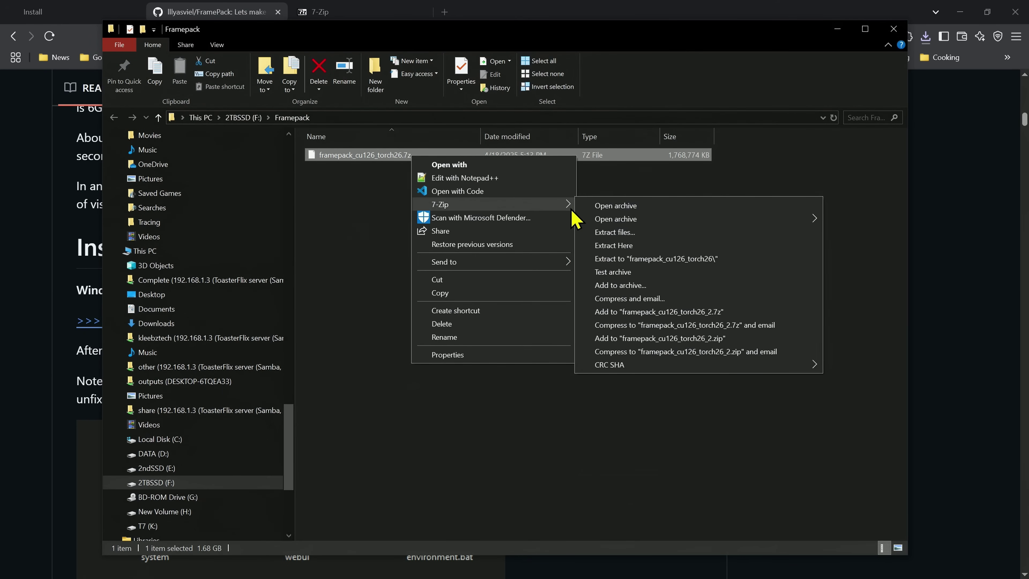
{"action": "left_click", "coordinate": [651, 262]}
- Open the extracted framepack_cu126_torch26 folder and move its window aside to show the GitHub page
{"action": "double_click", "coordinate": [396, 156]}
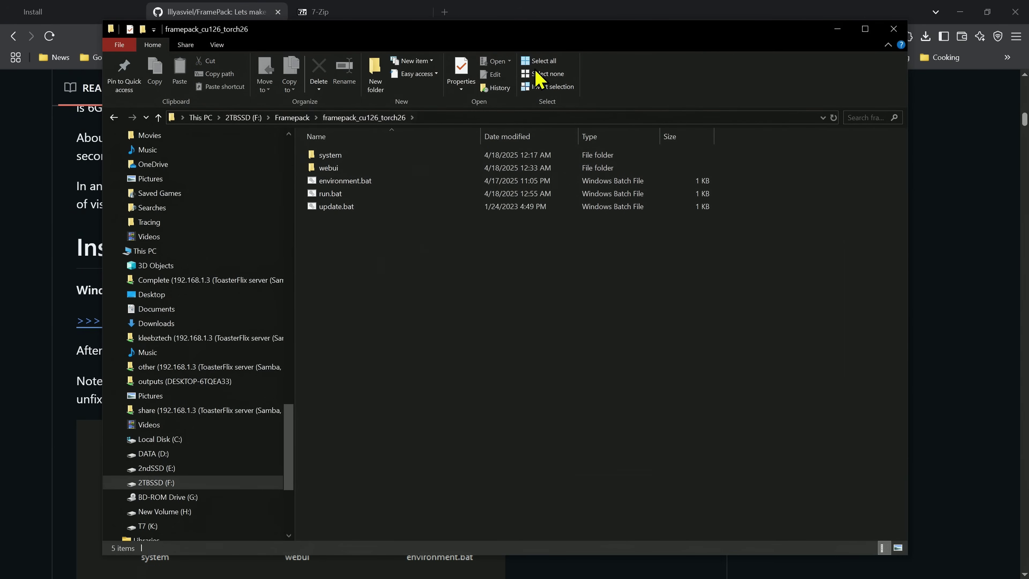
{"action": "left_click_drag", "start_coordinate": [586, 44], "coordinate": [634, 85]}
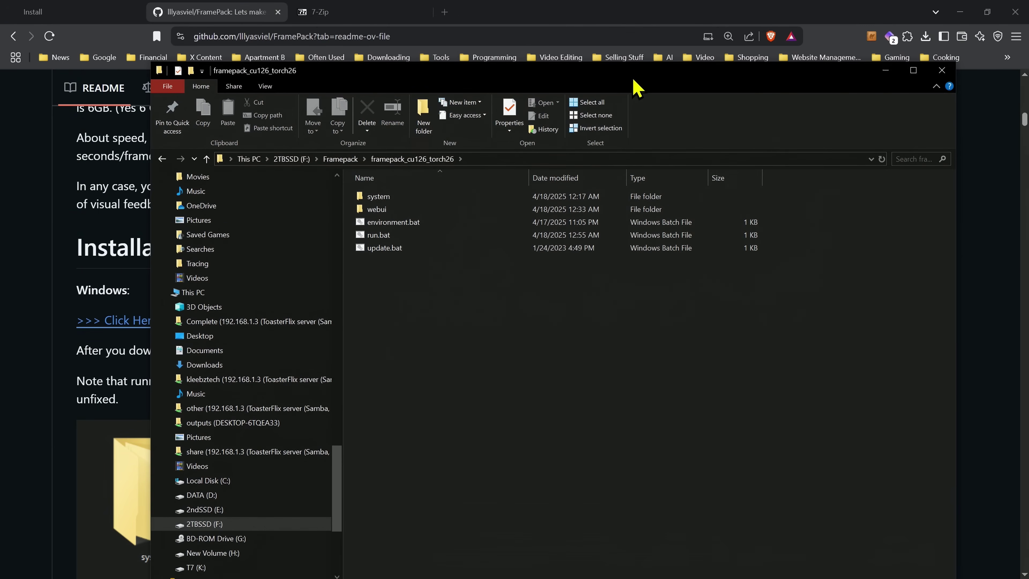
{"action": "left_click", "coordinate": [251, 13]}
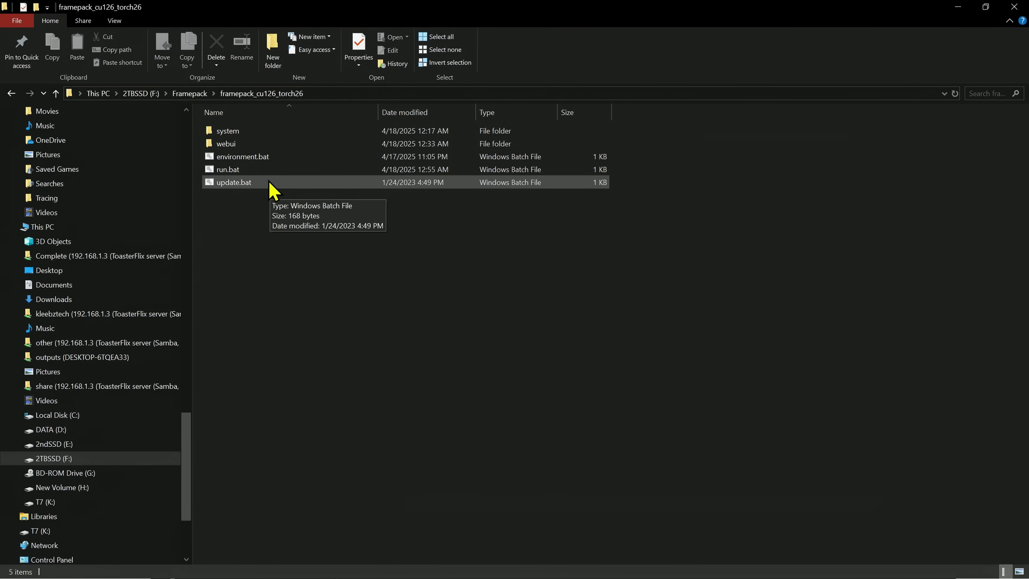
- Run update.bat to update FramePack and close its console when finished
{"action": "left_click", "coordinate": [270, 189]}
{"action": "key", "text": "Return"}
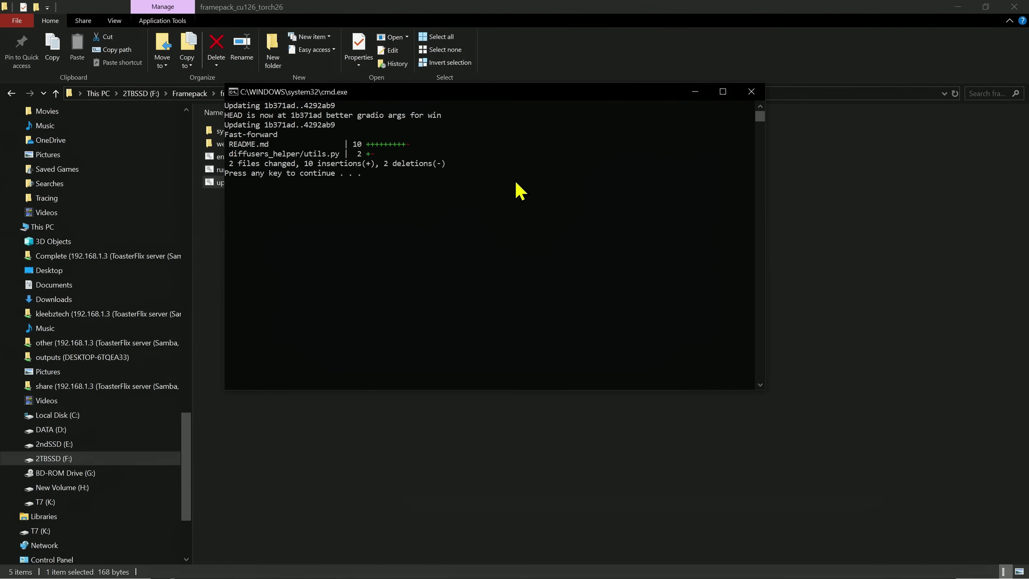
{"action": "key", "text": "Return"}
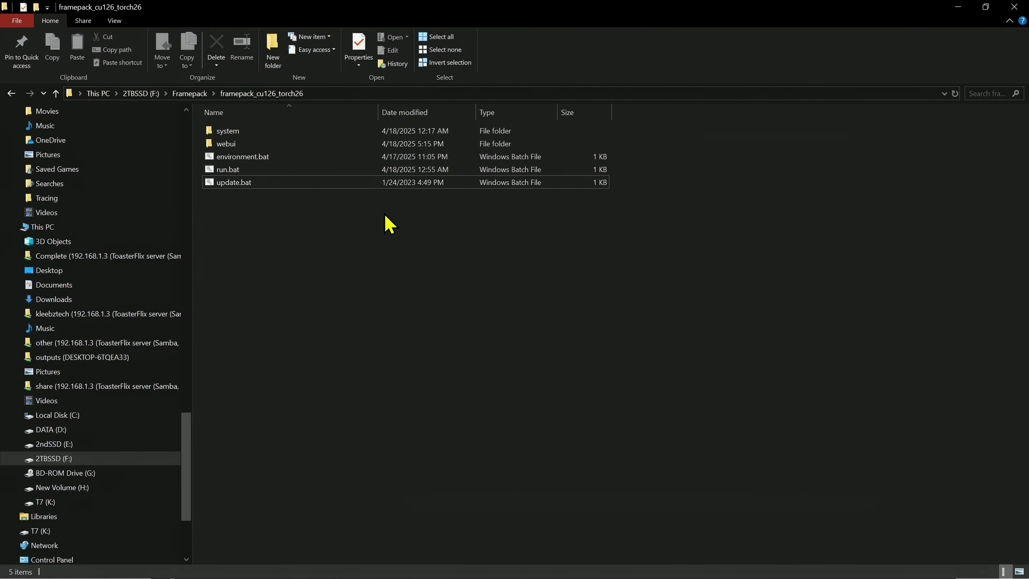
- Launch run.bat to start the FramePack server in a console window
{"action": "left_click", "coordinate": [426, 170]}
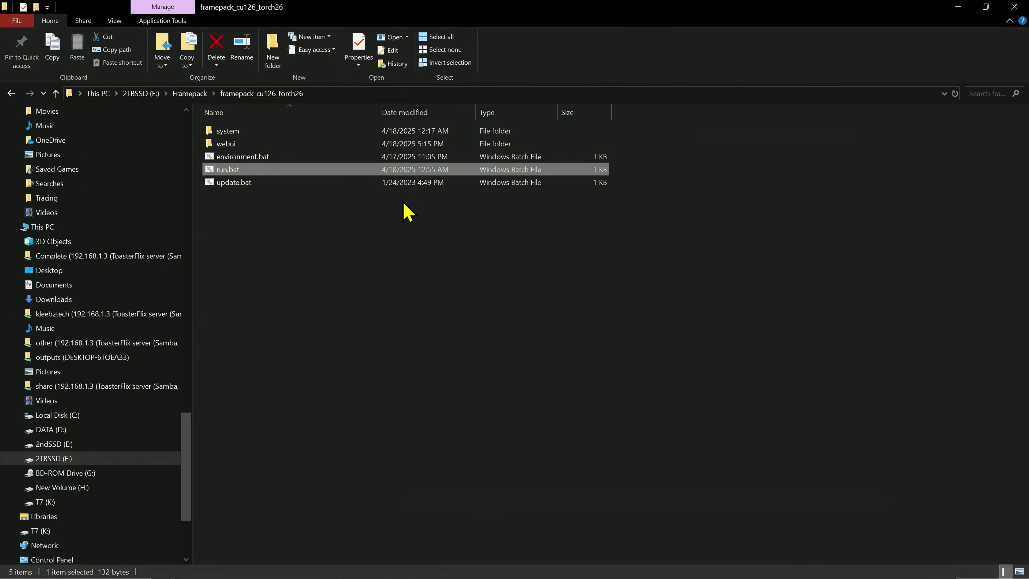
{"action": "left_click", "coordinate": [406, 211]}
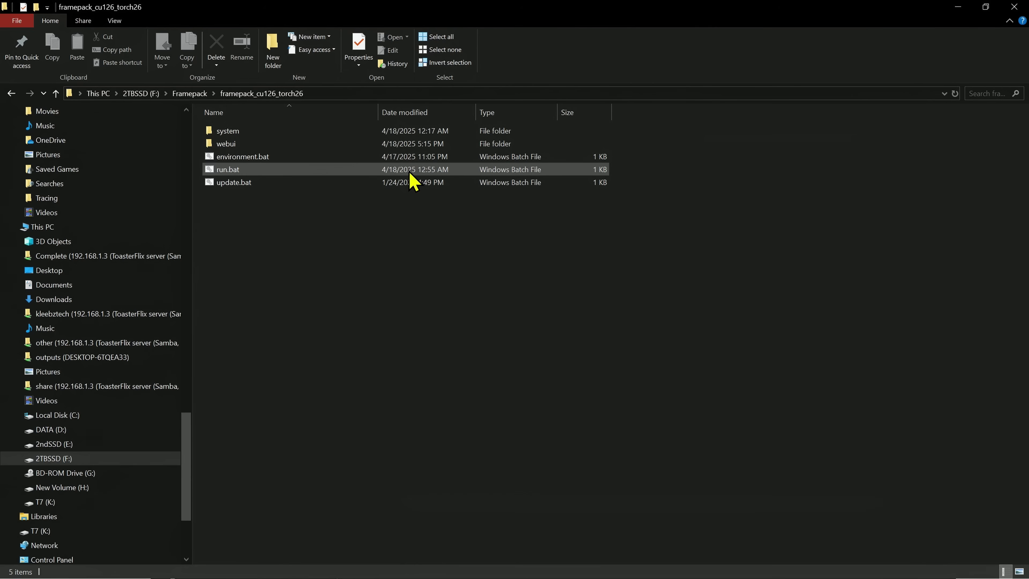
{"action": "left_click", "coordinate": [413, 183]}
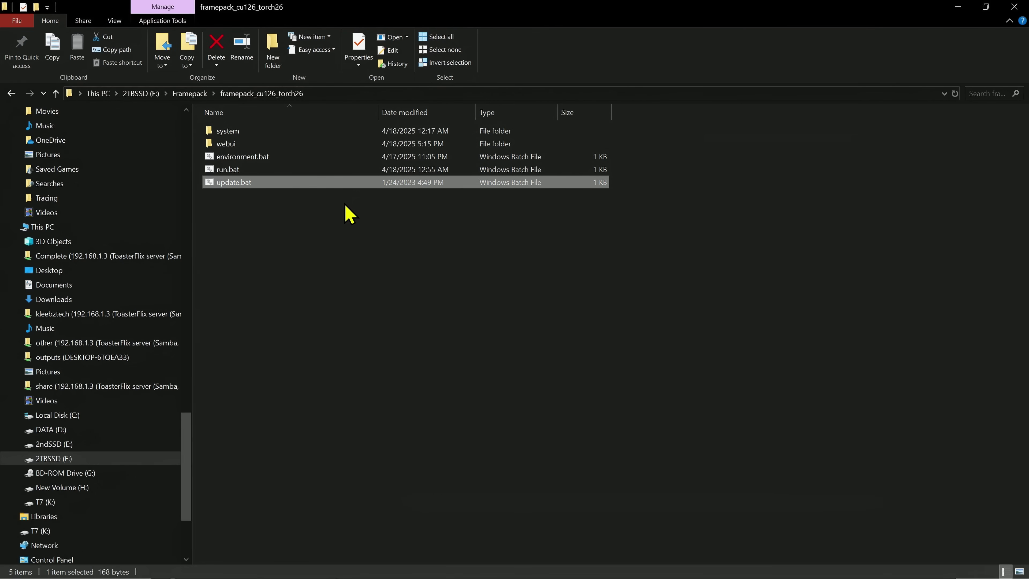
{"action": "left_click", "coordinate": [375, 257]}
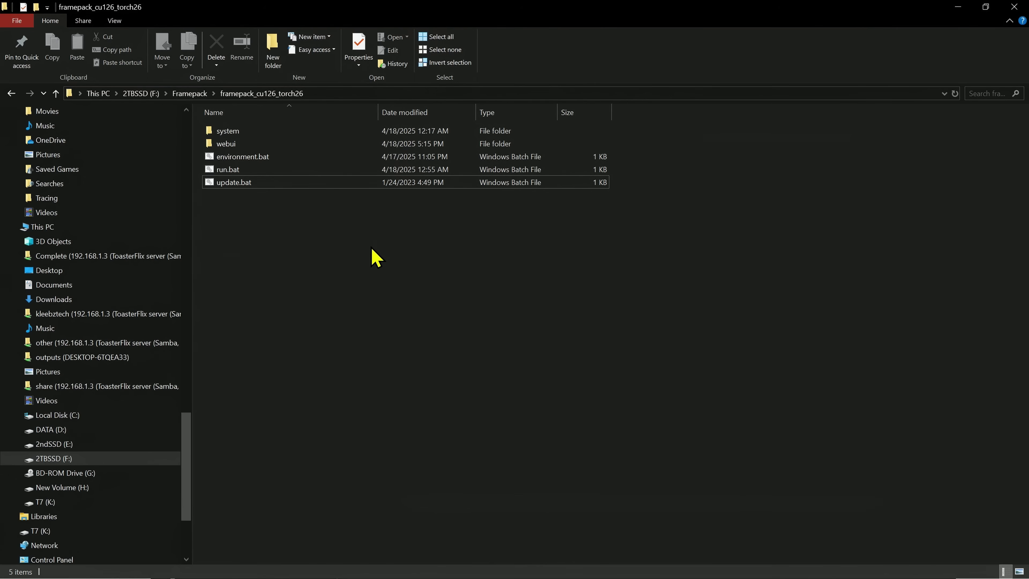
{"action": "left_click", "coordinate": [416, 170]}
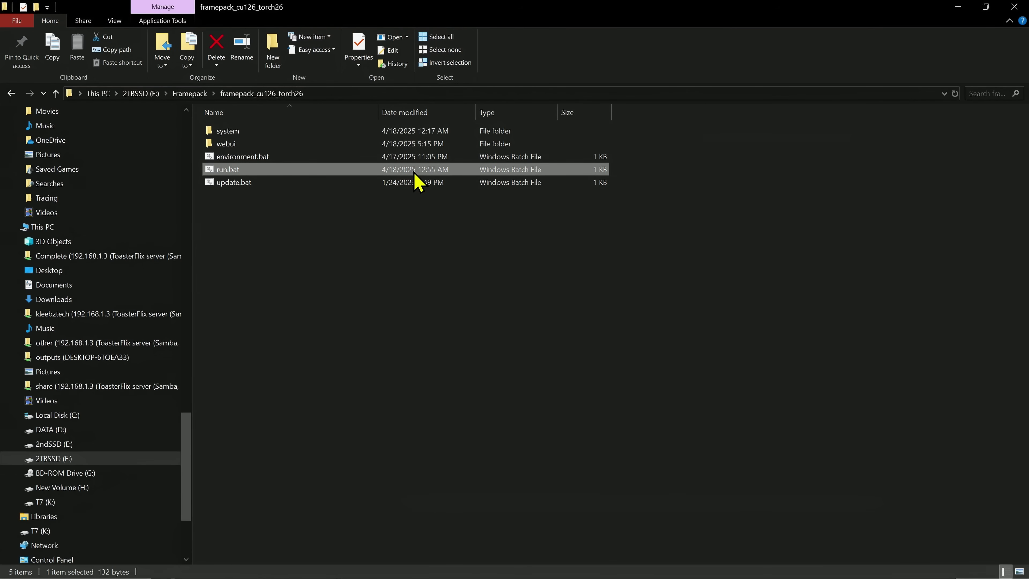
{"action": "double_click", "coordinate": [414, 173]}
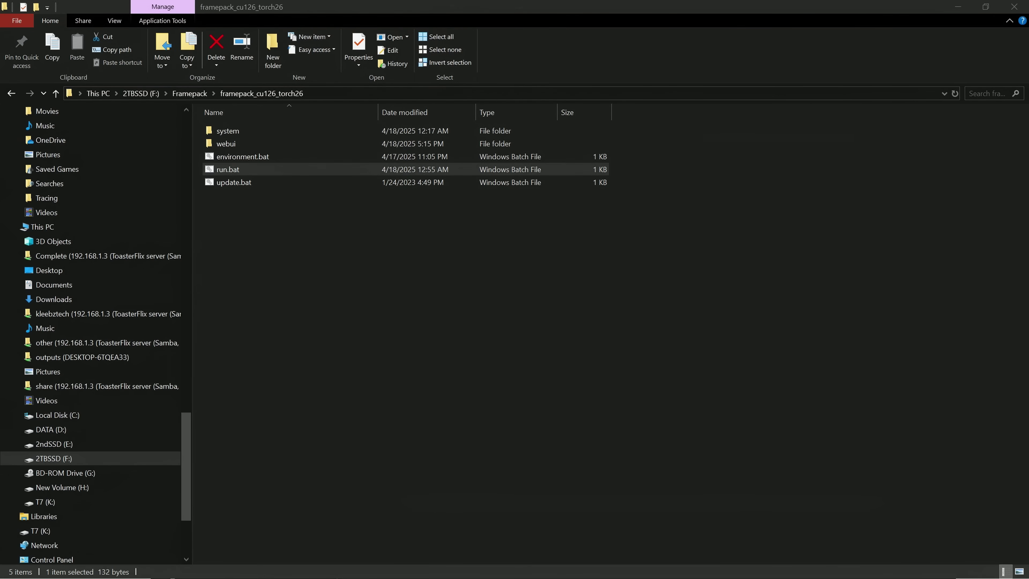
{"action": "left_click_drag", "start_coordinate": [464, 154], "coordinate": [543, 205]}
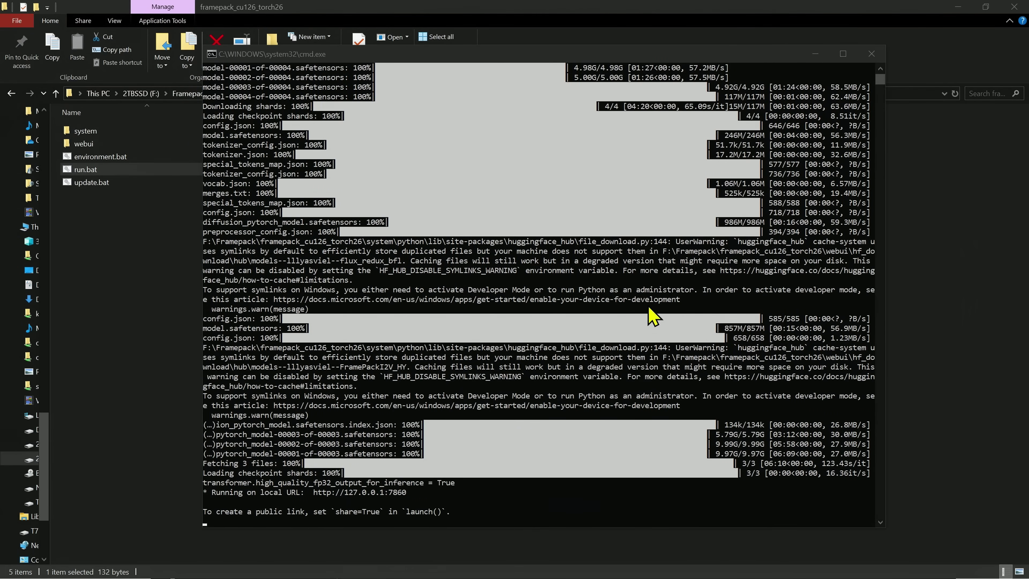
{"action": "scroll", "coordinate": [801, 393], "scroll_direction": "up", "scroll_amount": 3}
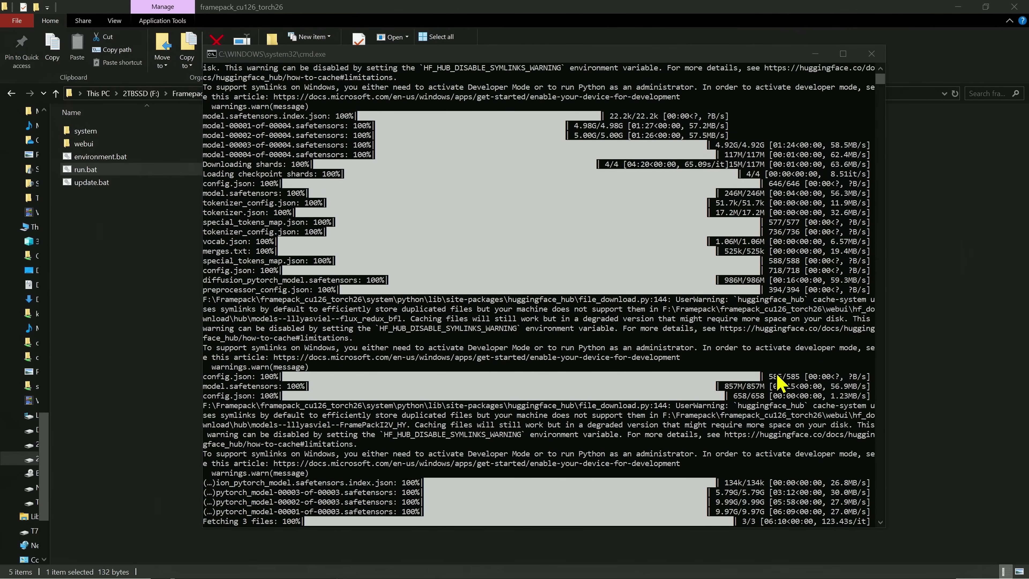
{"action": "mouse_move", "coordinate": [877, 88]}
{"action": "left_mouse_down"}
{"action": "mouse_move", "coordinate": [876, 99]}
{"action": "mouse_move", "coordinate": [877, 80]}
{"action": "mouse_move", "coordinate": [868, 87]}
{"action": "left_mouse_up"}
{"action": "scroll", "coordinate": [717, 248], "scroll_direction": "down", "scroll_amount": 8}
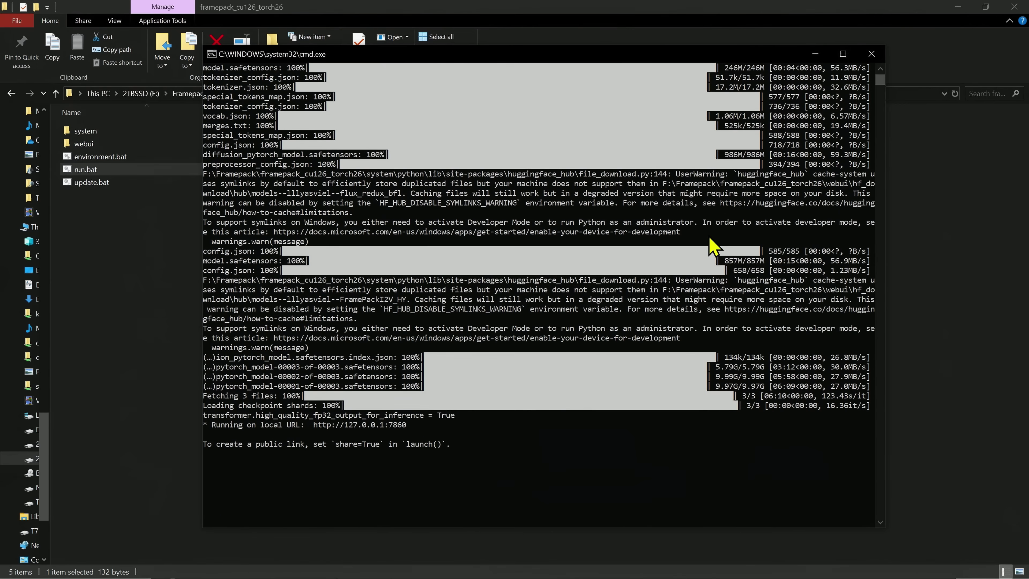
{"action": "scroll", "coordinate": [713, 246], "scroll_direction": "up", "scroll_amount": 1}
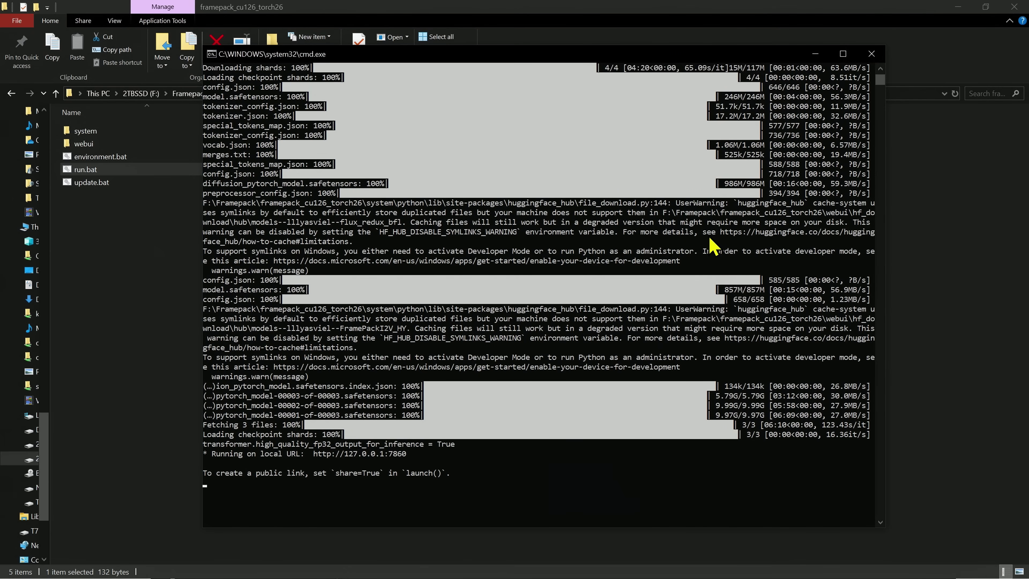
{"action": "scroll", "coordinate": [713, 245], "scroll_direction": "up", "scroll_amount": 6}
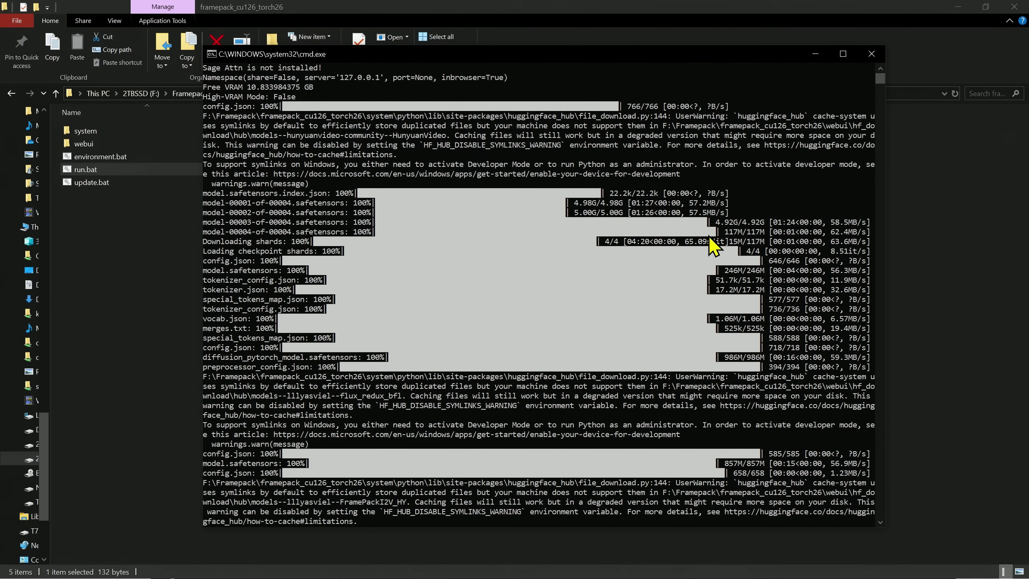
{"action": "scroll", "coordinate": [454, 284], "scroll_direction": "down", "scroll_amount": 2}
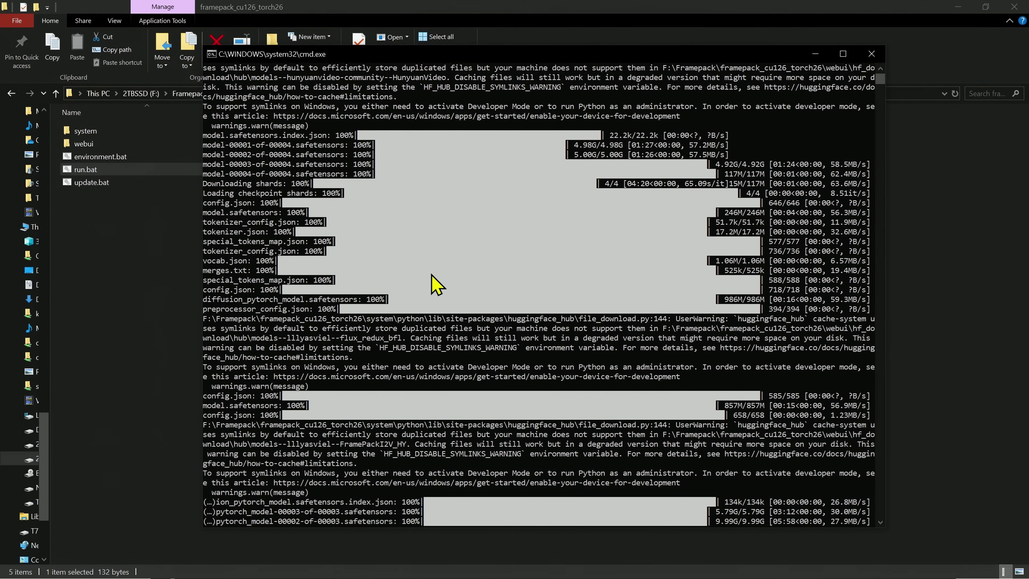
{"action": "scroll", "coordinate": [372, 274], "scroll_direction": "down", "scroll_amount": 3}
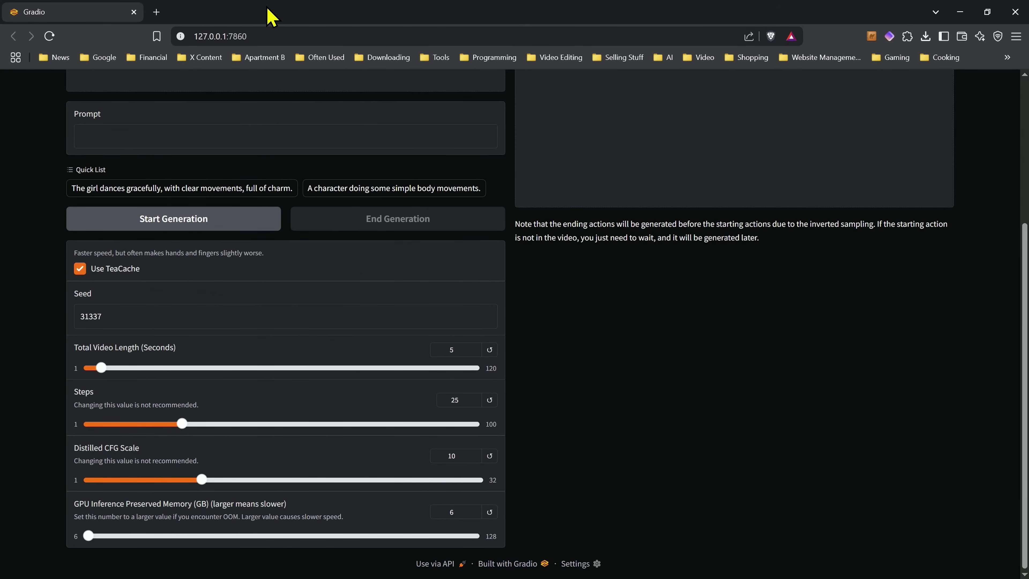
{"action": "left_click", "coordinate": [283, 35]}
{"action": "left_click", "coordinate": [264, 35]}
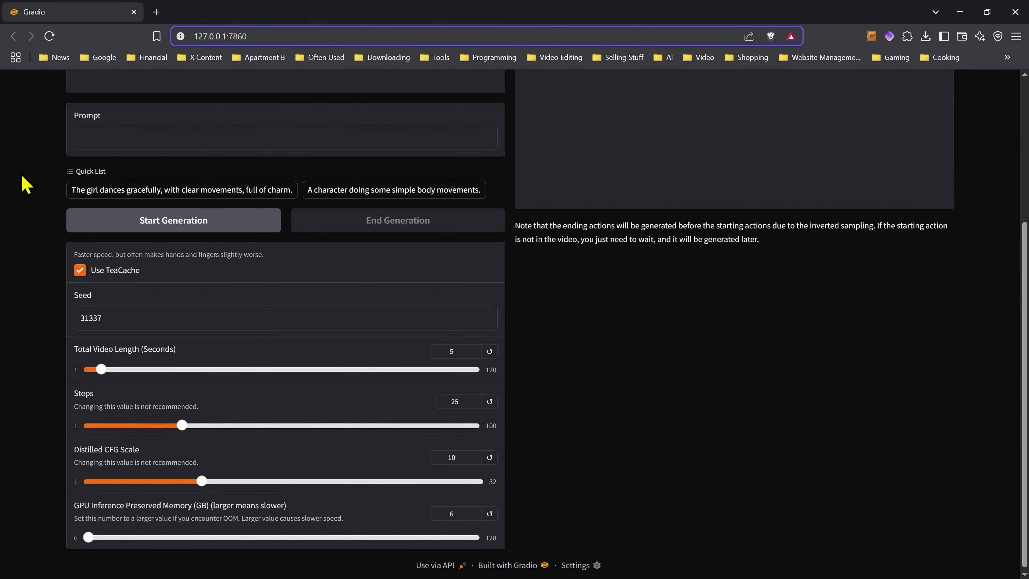
{"action": "scroll", "coordinate": [51, 185], "scroll_direction": "up", "scroll_amount": 5}
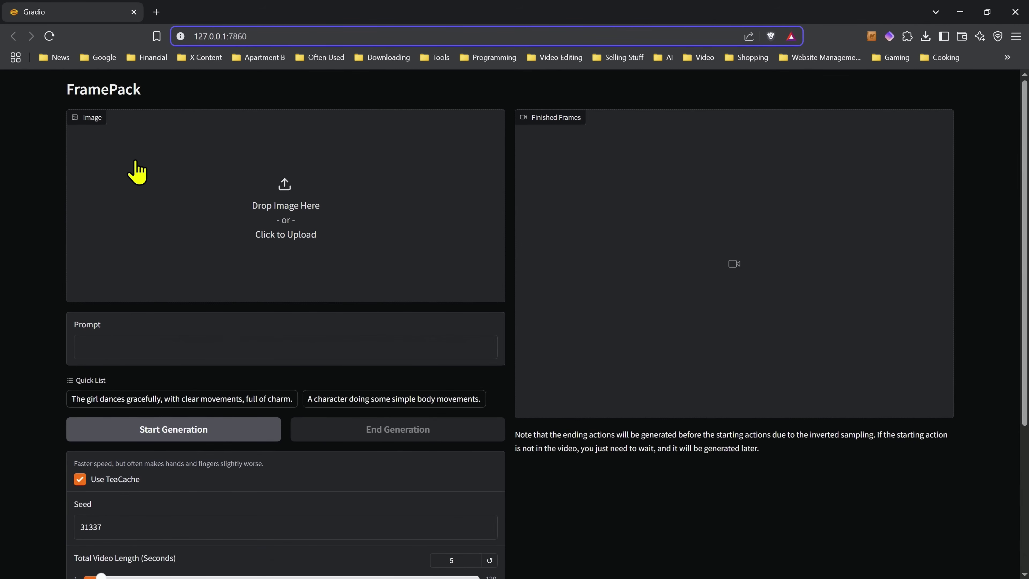
{"action": "left_click", "coordinate": [45, 222]}
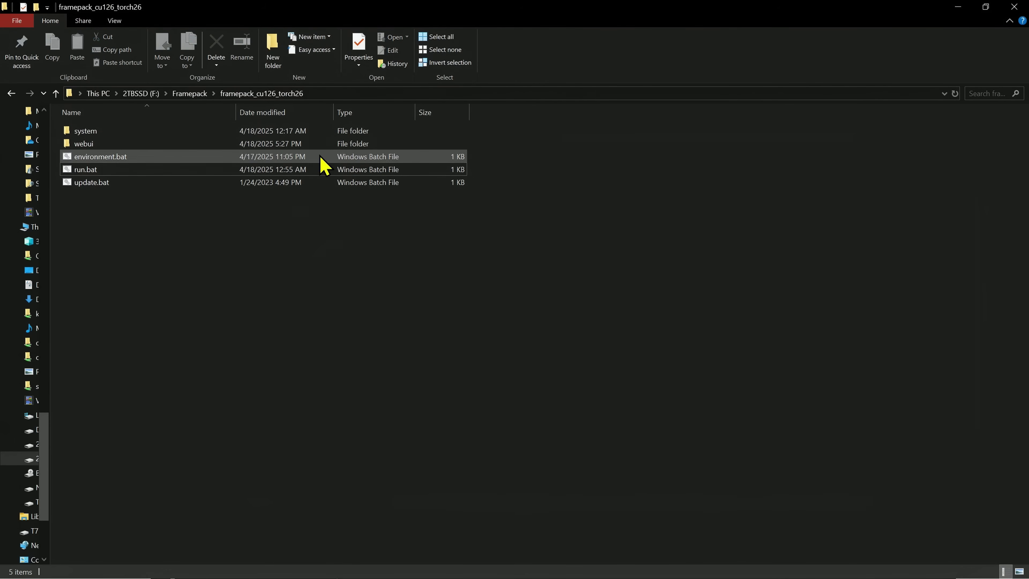
- Restore the framepack_cu126_torch26 folder window over the browser and select update.bat
{"action": "left_click_drag", "start_coordinate": [327, 8], "coordinate": [430, 37]}
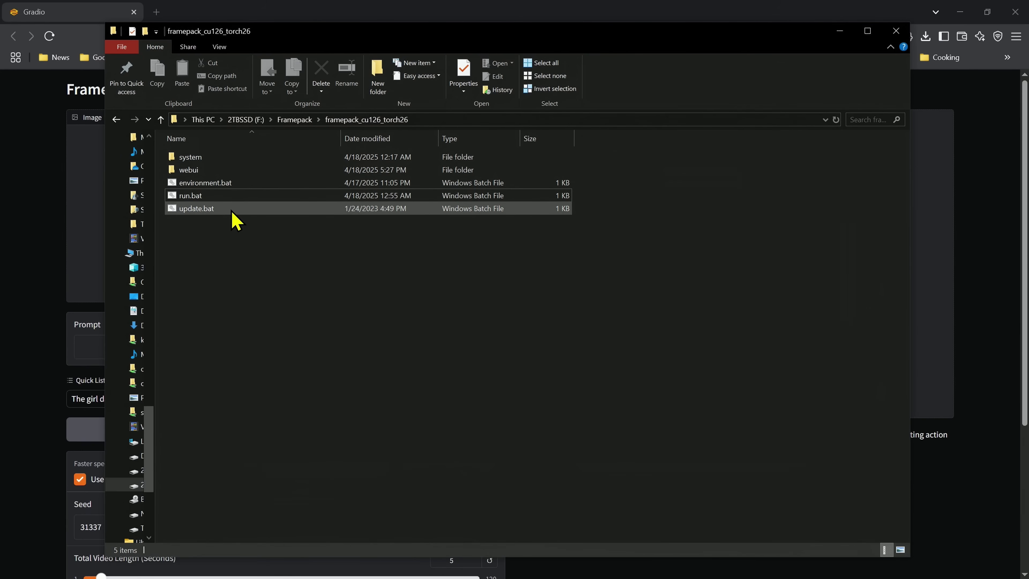
{"action": "left_click", "coordinate": [231, 214]}
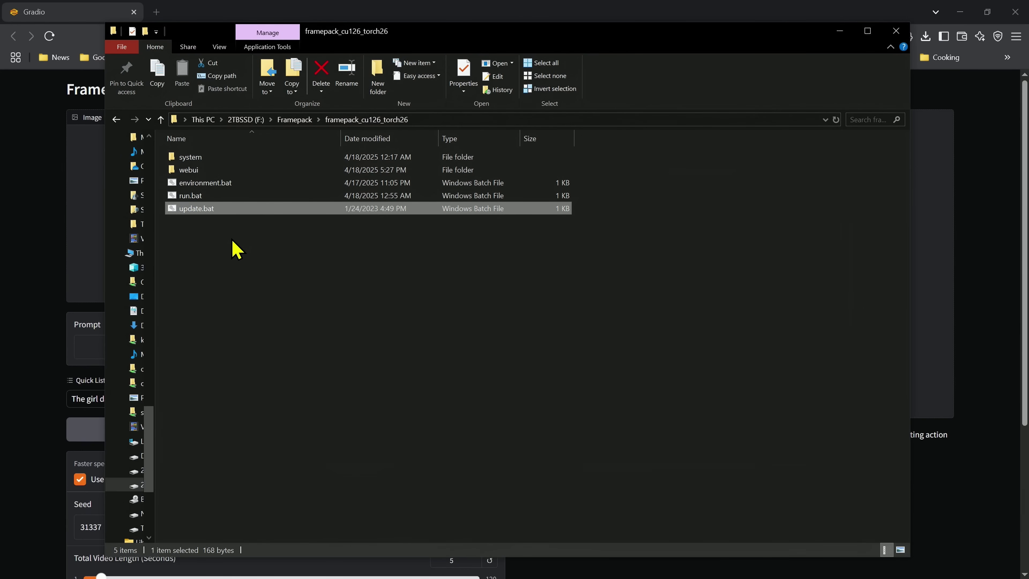